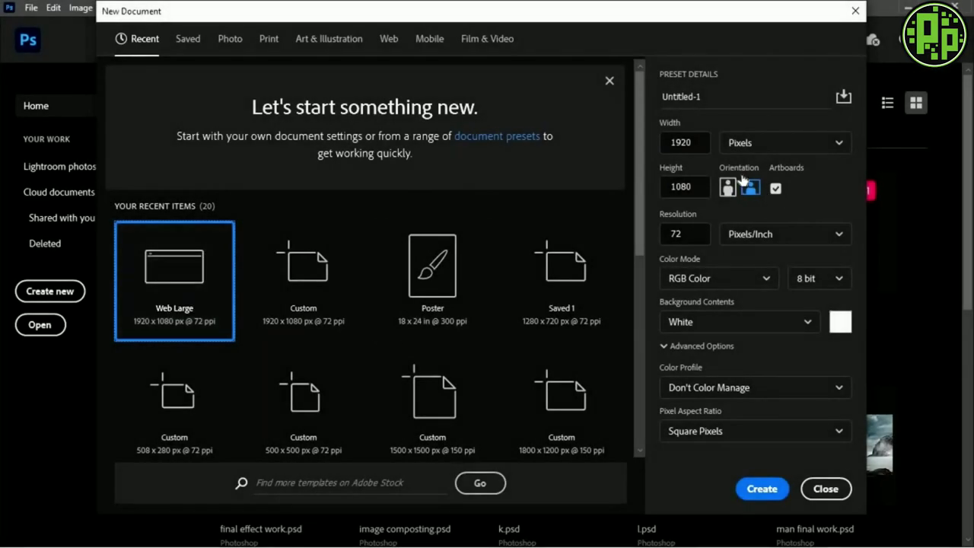
Create a blank white 1920×1080 px, 72 ppi document from the Web Large preset.
{"action": "left_click", "coordinate": [761, 491]}
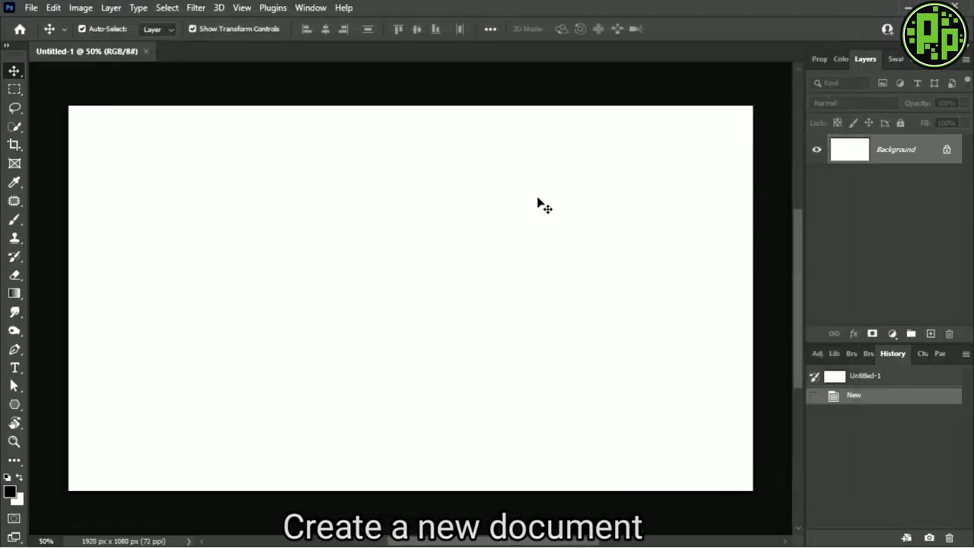
{"action": "key", "text": "ctrl+plus"}
{"action": "key", "text": "ctrl+minus"}
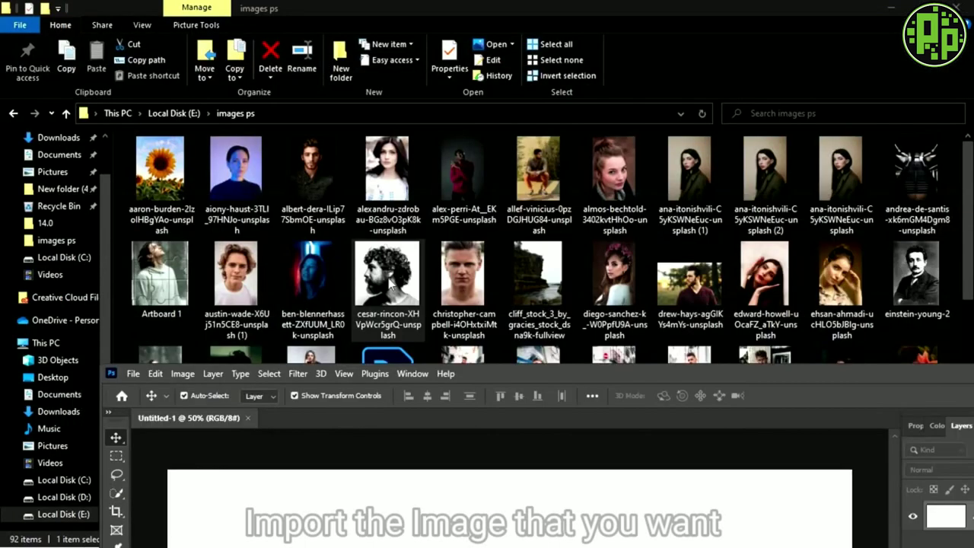
Place the cesar-rincon portrait photo onto the canvas as an embedded layer.
{"action": "left_click_drag", "start_coordinate": [386, 274], "coordinate": [487, 532]}
{"action": "left_click_drag", "start_coordinate": [668, 427], "coordinate": [670, 456]}
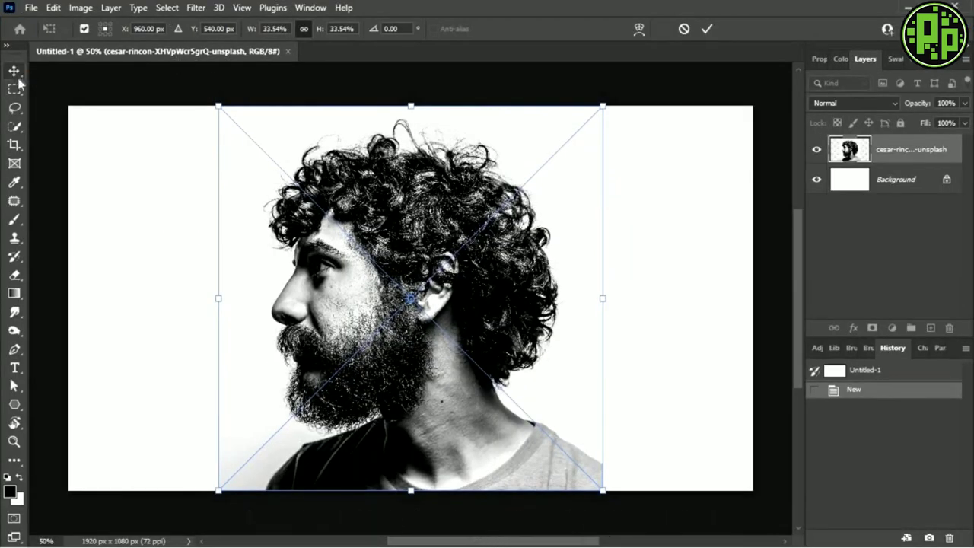
{"action": "key", "text": "Return"}
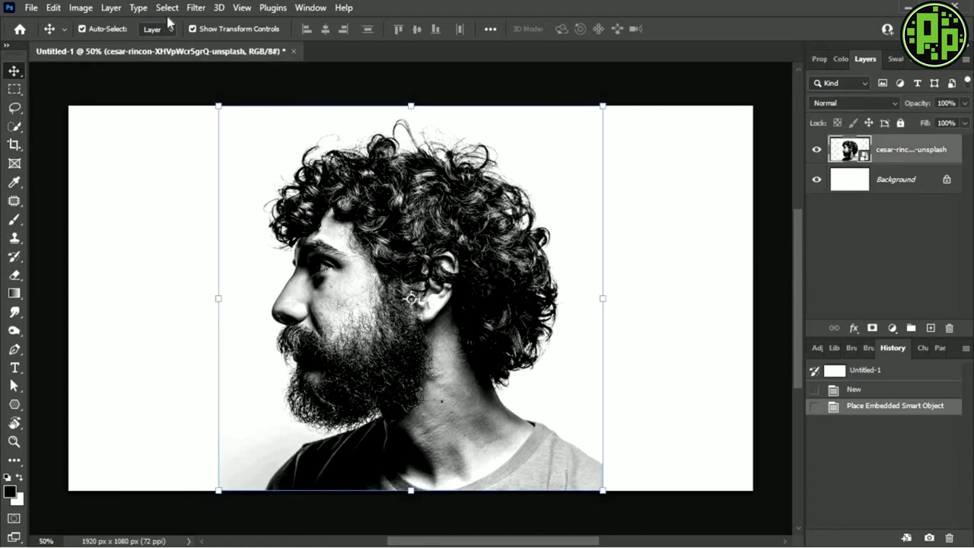
Auto-select the man with Select > Subject, then open Select and Mask.
{"action": "left_click", "coordinate": [167, 7]}
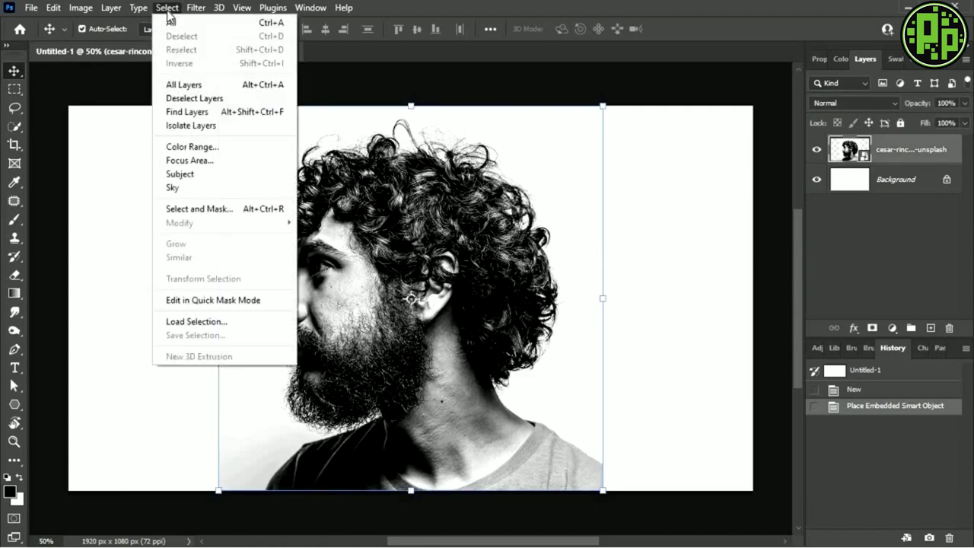
{"action": "left_click", "coordinate": [187, 168]}
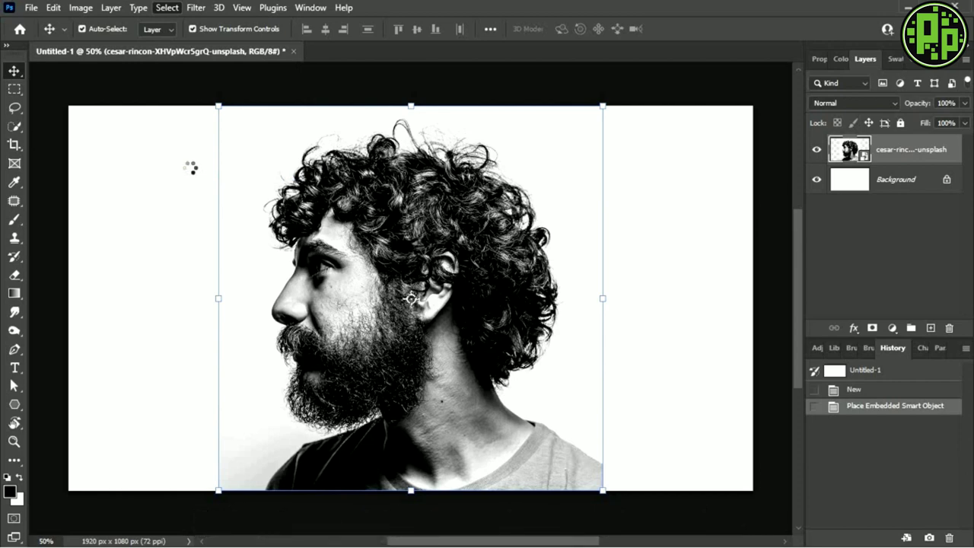
{"action": "left_click", "coordinate": [166, 7]}
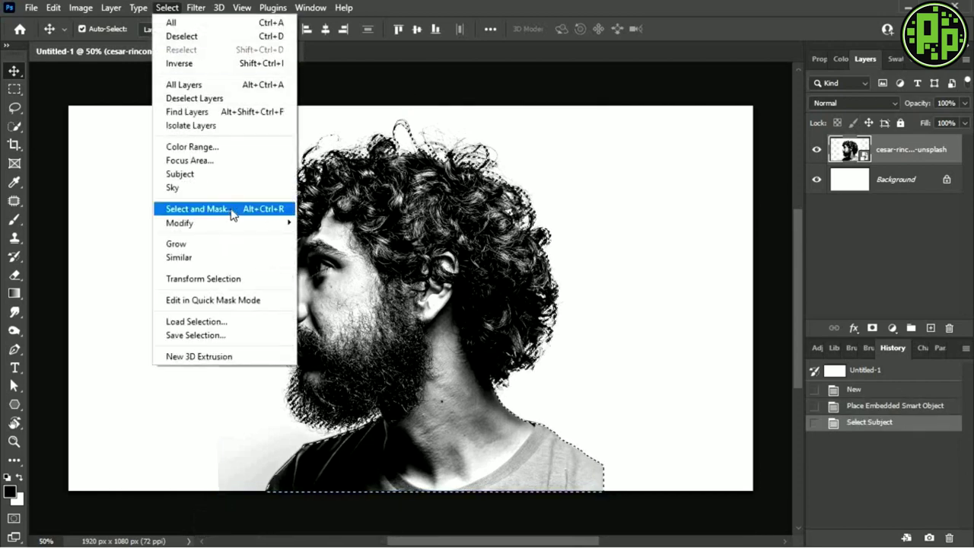
{"action": "left_click", "coordinate": [227, 213]}
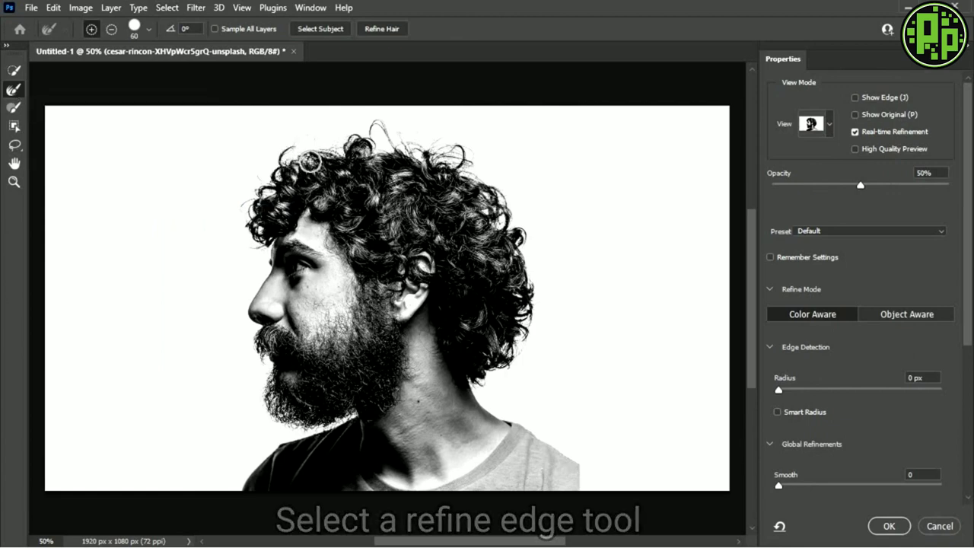
Refine the top hair, left hair and beard edges, then apply the selection.
{"action": "mouse_move", "coordinate": [309, 162]}
{"action": "left_mouse_down"}
{"action": "mouse_move", "coordinate": [371, 124]}
{"action": "mouse_move", "coordinate": [415, 161]}
{"action": "mouse_move", "coordinate": [481, 189]}
{"action": "mouse_move", "coordinate": [514, 236]}
{"action": "mouse_move", "coordinate": [528, 301]}
{"action": "mouse_move", "coordinate": [513, 346]}
{"action": "mouse_move", "coordinate": [478, 371]}
{"action": "left_mouse_up"}
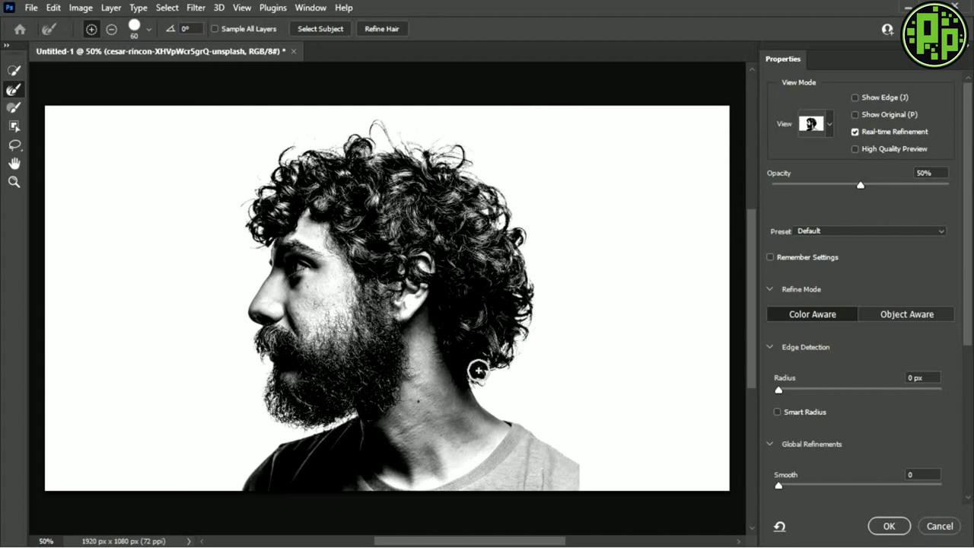
{"action": "mouse_move", "coordinate": [264, 237]}
{"action": "left_mouse_down"}
{"action": "mouse_move", "coordinate": [262, 204]}
{"action": "mouse_move", "coordinate": [295, 151]}
{"action": "left_mouse_up"}
{"action": "mouse_move", "coordinate": [276, 321]}
{"action": "left_mouse_down"}
{"action": "mouse_move", "coordinate": [263, 363]}
{"action": "mouse_move", "coordinate": [296, 419]}
{"action": "mouse_move", "coordinate": [343, 403]}
{"action": "mouse_move", "coordinate": [359, 409]}
{"action": "mouse_move", "coordinate": [283, 391]}
{"action": "mouse_move", "coordinate": [287, 405]}
{"action": "left_mouse_up"}
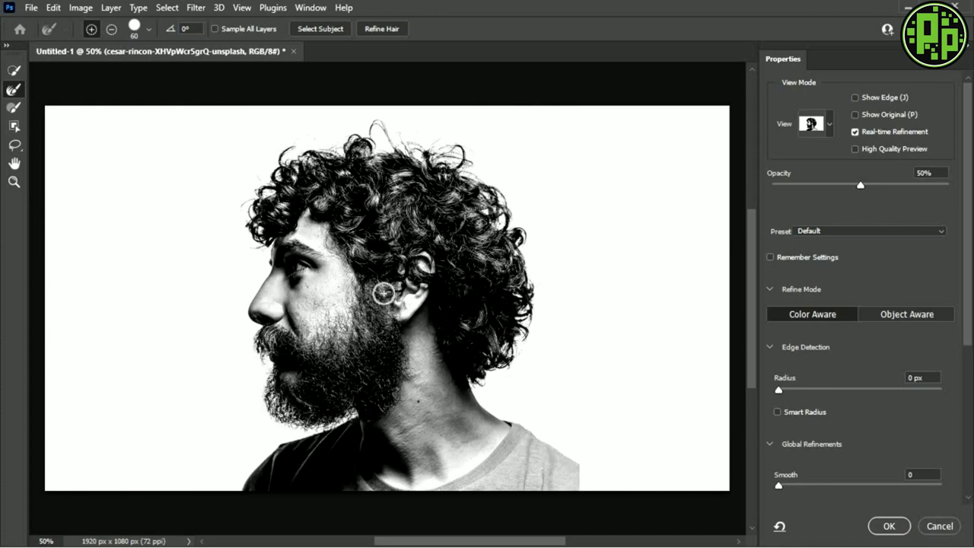
{"action": "left_click_drag", "start_coordinate": [357, 150], "coordinate": [313, 156]}
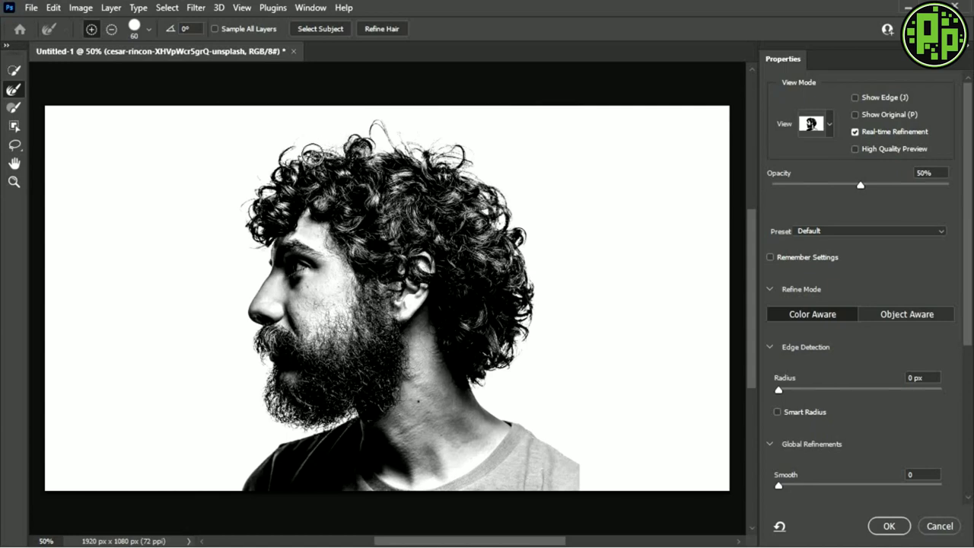
{"action": "left_click", "coordinate": [889, 525]}
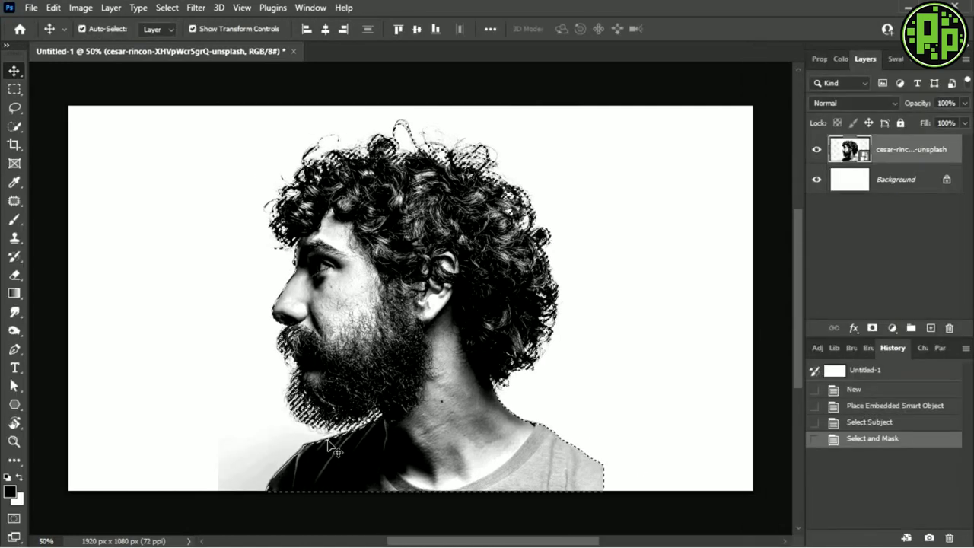
Mask the photo layer to the refined selection and convert it to a smart object.
{"action": "left_click", "coordinate": [875, 328]}
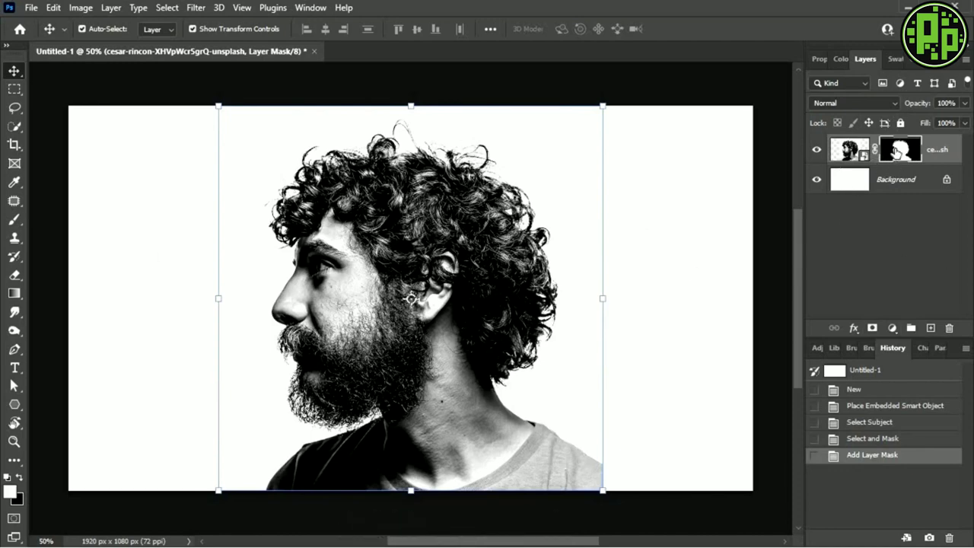
{"action": "right_click", "coordinate": [944, 155]}
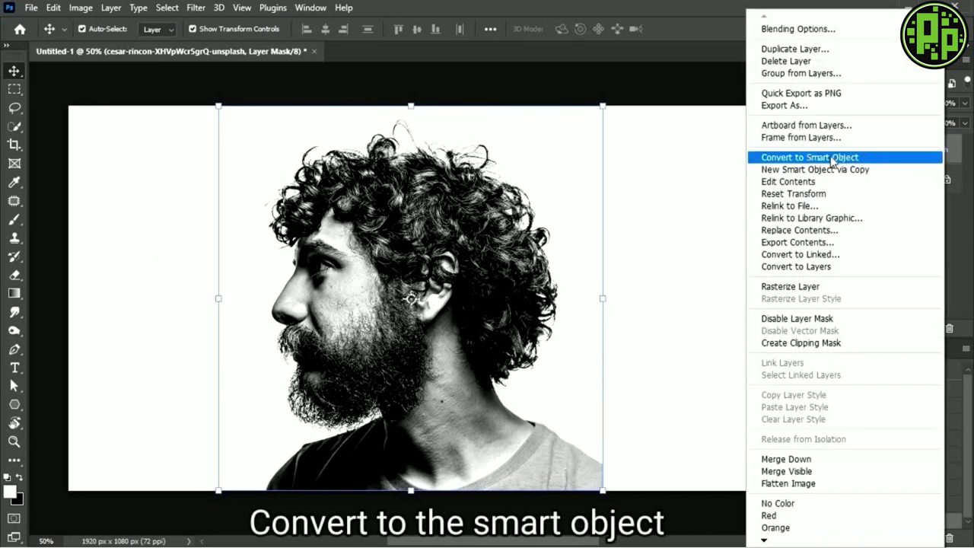
{"action": "left_click", "coordinate": [856, 160]}
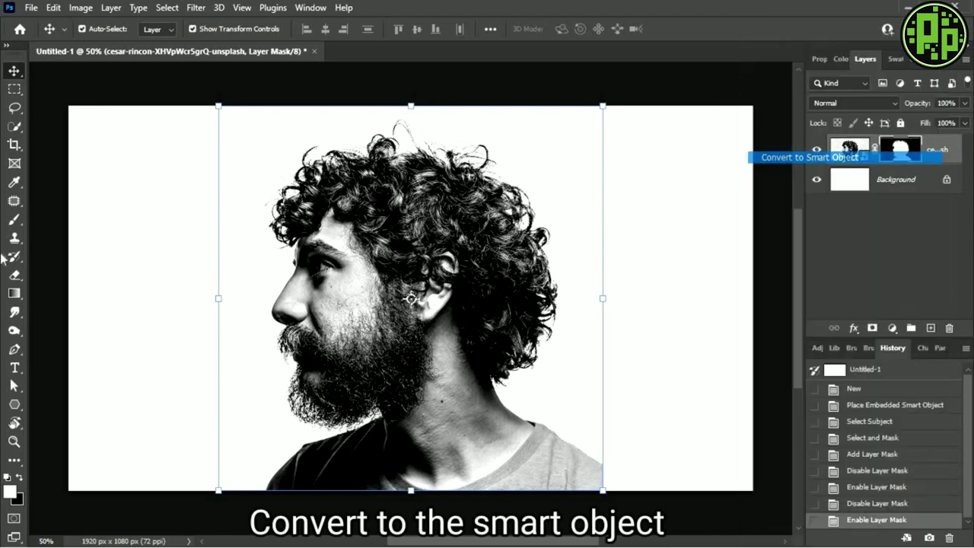
{"action": "left_click", "coordinate": [548, 257]}
Add a gradient fill layer above the Background with a 45° angle.
{"action": "left_click", "coordinate": [895, 179]}
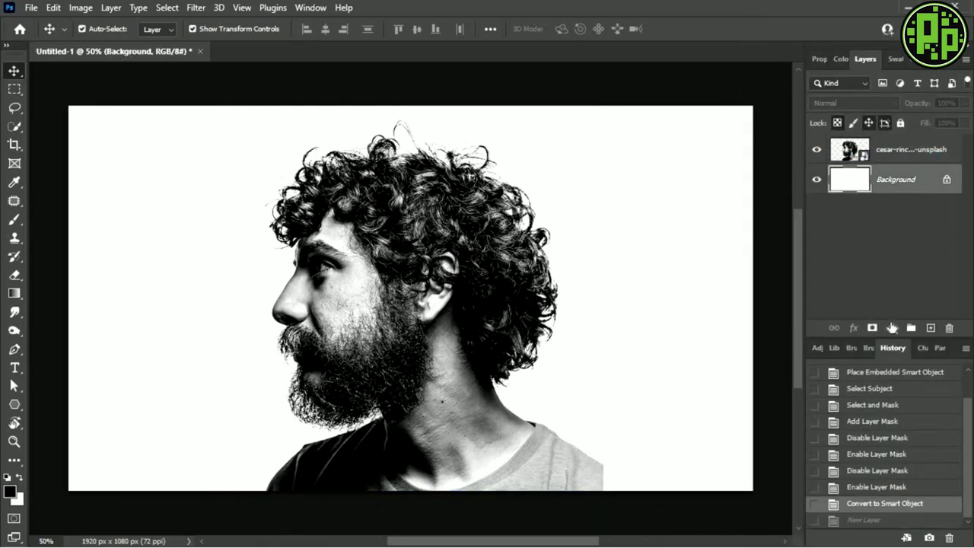
{"action": "left_click", "coordinate": [892, 328]}
{"action": "left_click", "coordinate": [837, 31]}
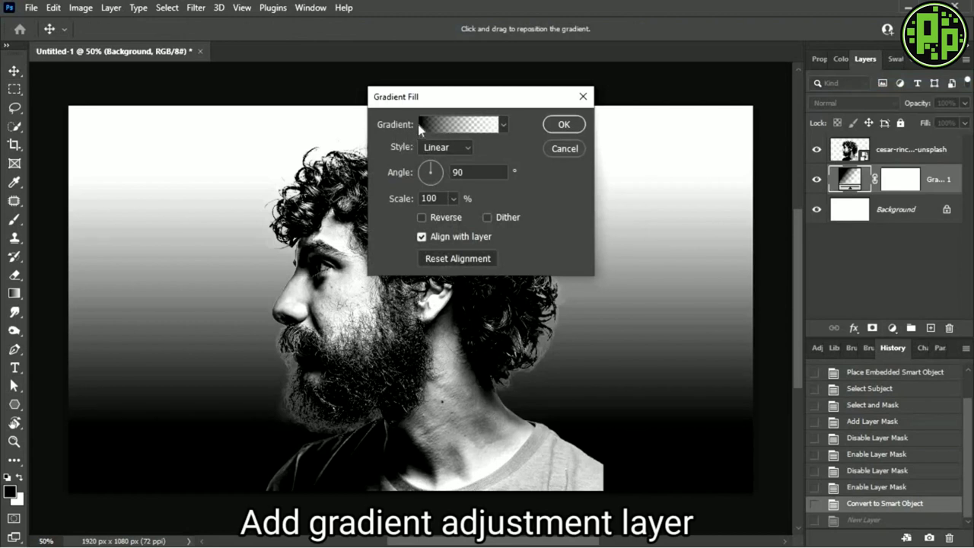
{"action": "key", "text": "Tab"}
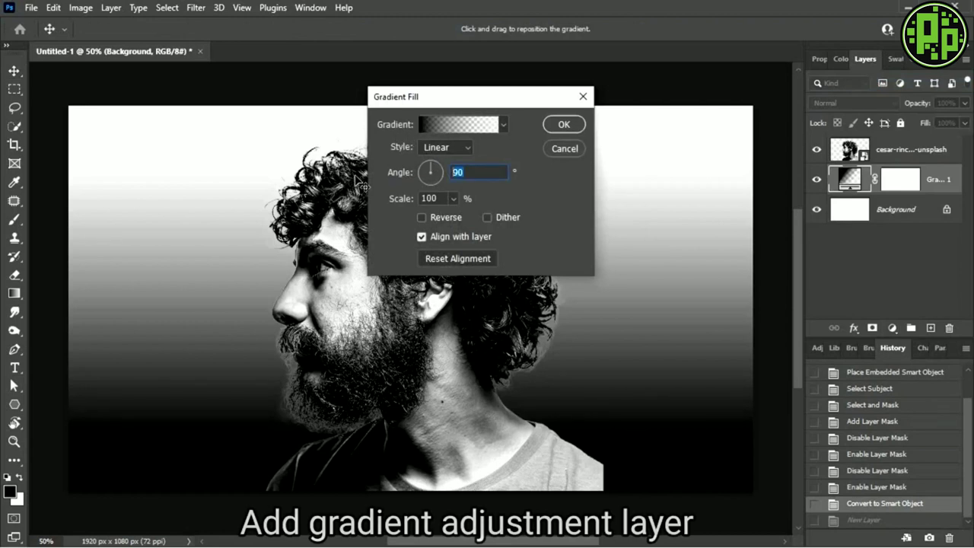
{"action": "type", "text": "45"}
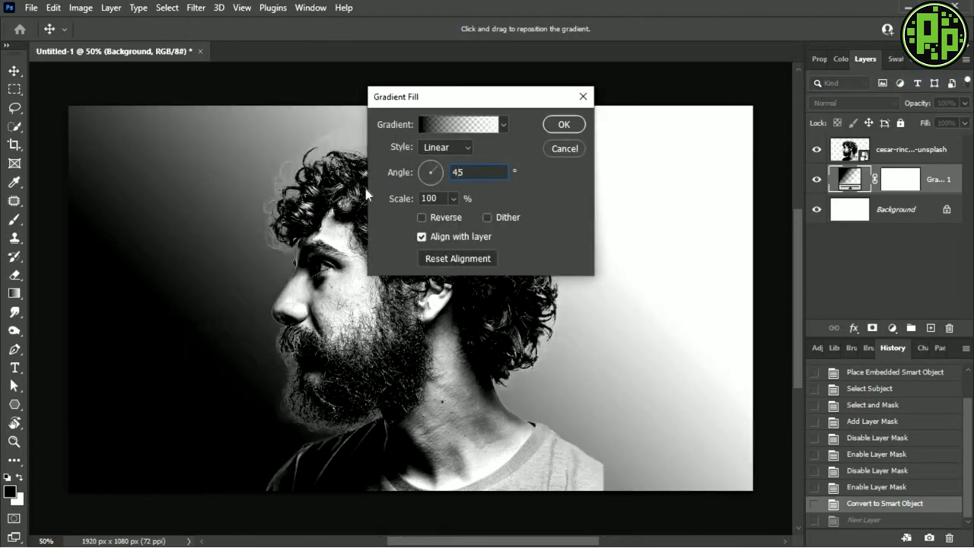
Make the gradient Radial and reversed, at 180% scale.
{"action": "left_click", "coordinate": [453, 198]}
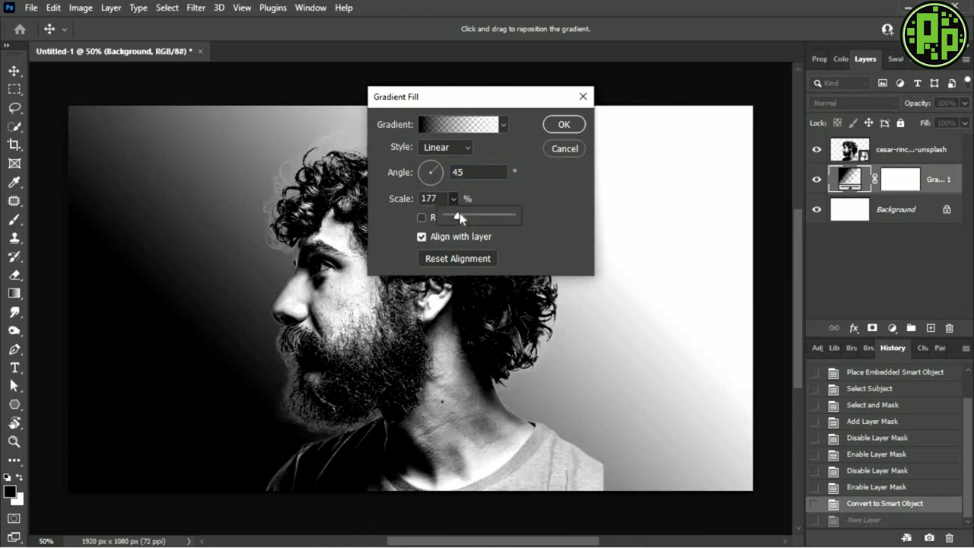
{"action": "left_click_drag", "start_coordinate": [459, 216], "coordinate": [456, 216]}
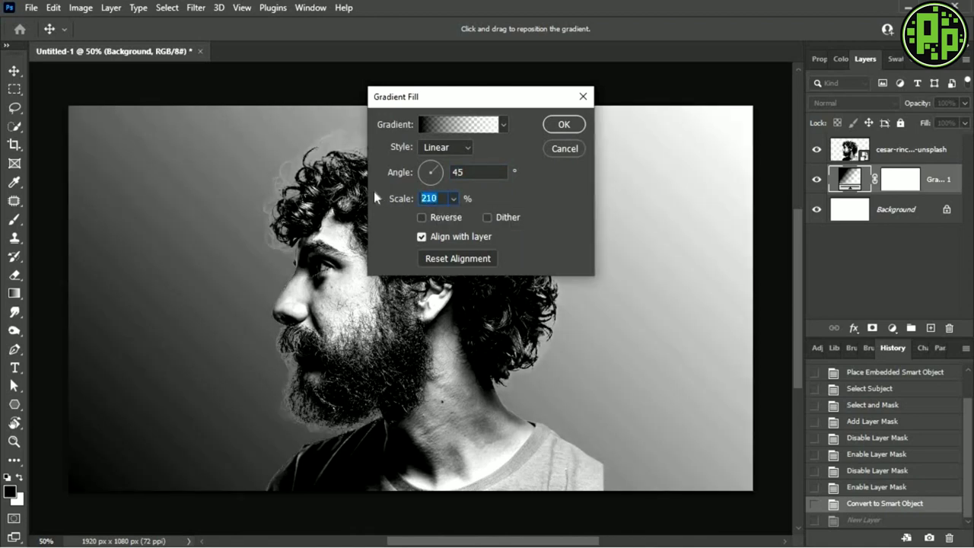
{"action": "key", "text": "shift+Down"}
{"action": "key", "text": "Down"}
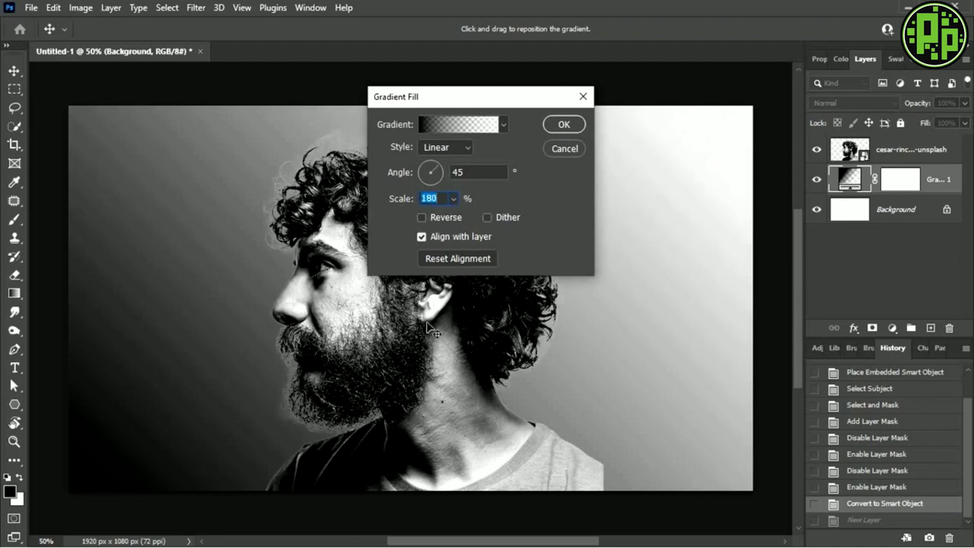
{"action": "left_click", "coordinate": [436, 217]}
{"action": "left_click", "coordinate": [445, 147]}
{"action": "left_click", "coordinate": [442, 171]}
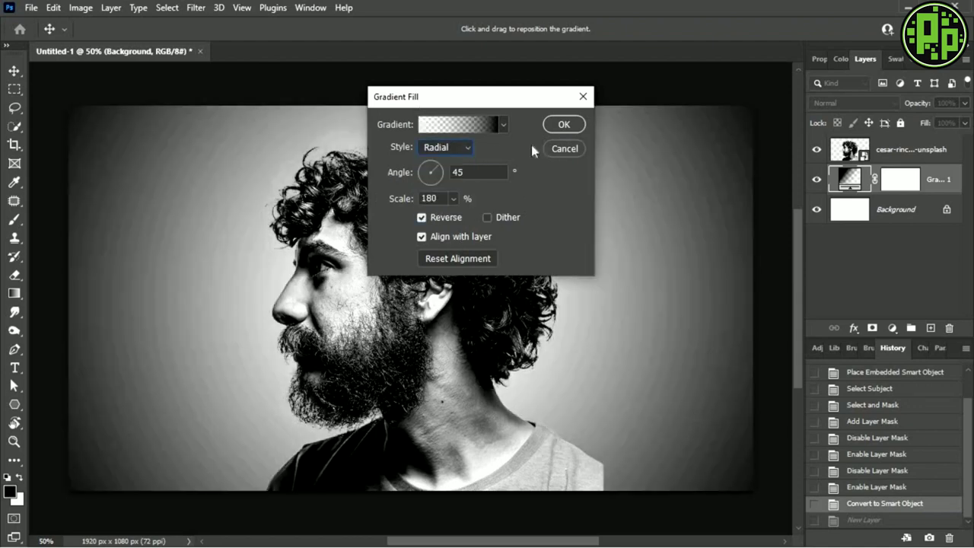
Set the gradient's left stop to dark grey #413f3f and confirm the fill layer.
{"action": "left_click", "coordinate": [454, 129]}
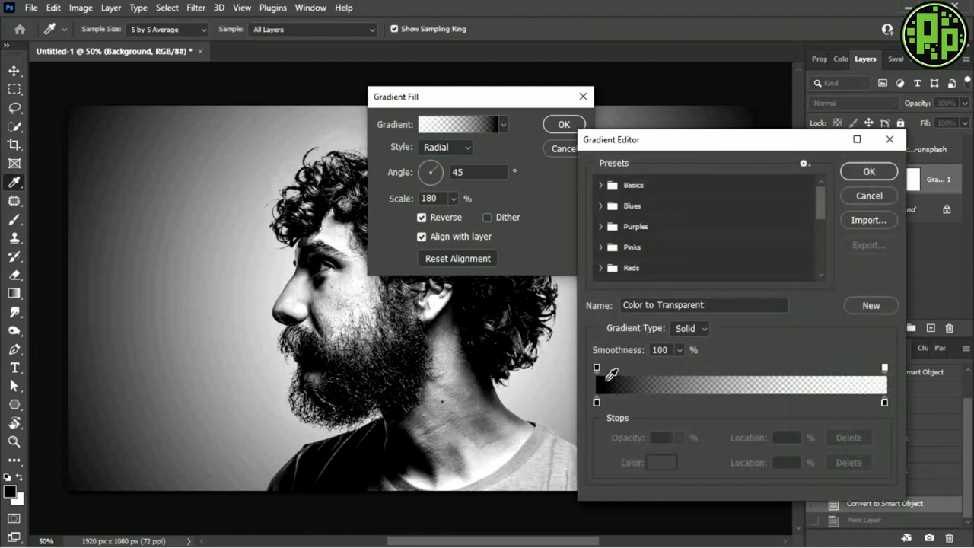
{"action": "left_click", "coordinate": [596, 402]}
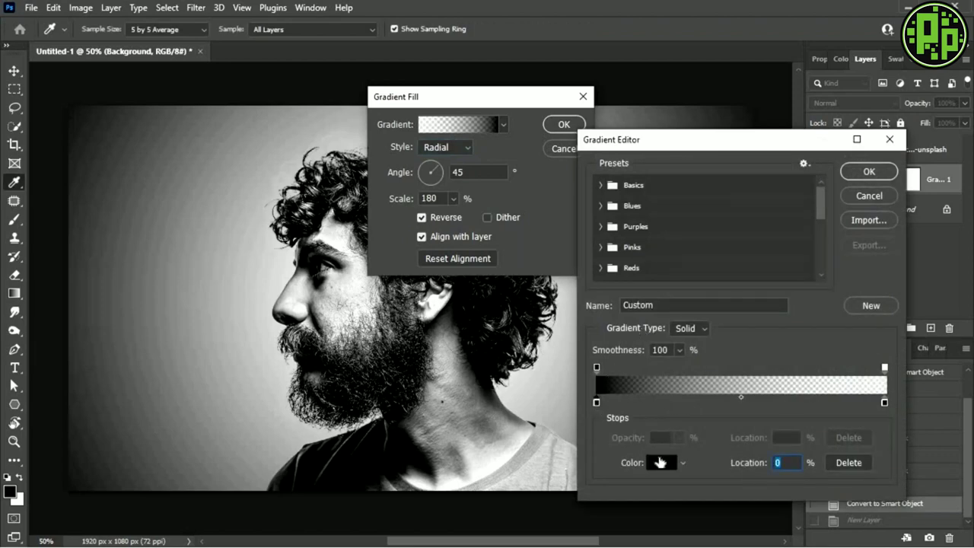
{"action": "left_click", "coordinate": [661, 462]}
{"action": "left_click", "coordinate": [602, 401]}
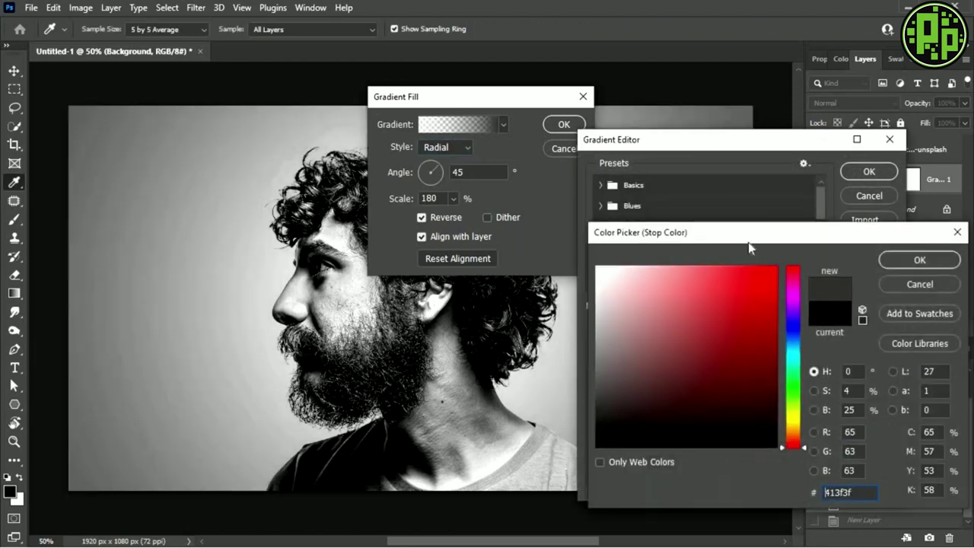
{"action": "left_click", "coordinate": [893, 263]}
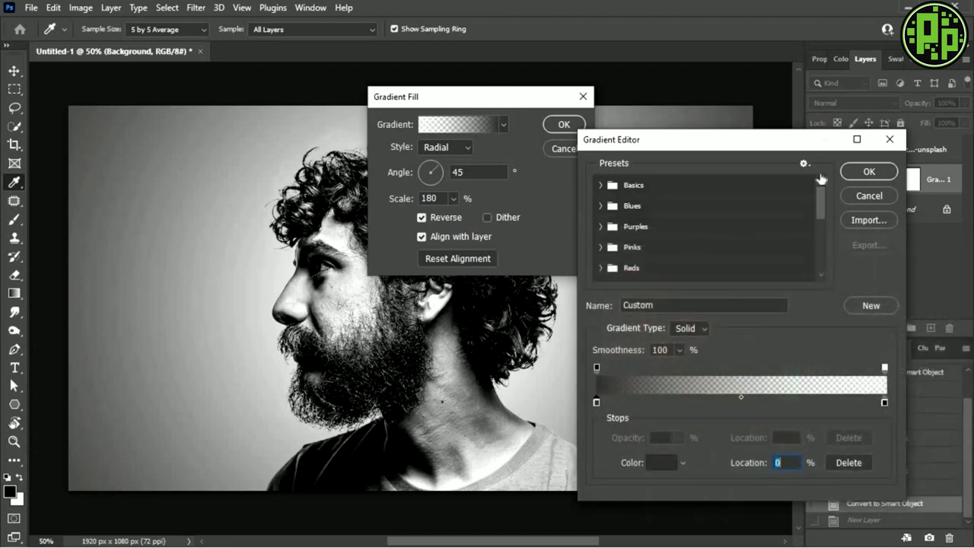
{"action": "left_click", "coordinate": [868, 171]}
{"action": "left_click", "coordinate": [563, 124]}
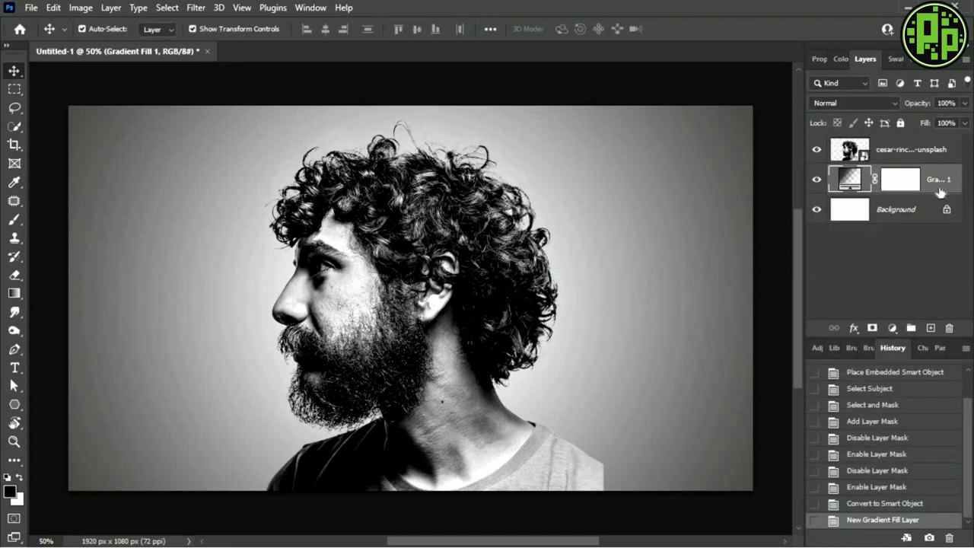
Move the gradient fill above the photo and rename the photo layer 'model'.
{"action": "left_click_drag", "start_coordinate": [927, 141], "coordinate": [920, 143]}
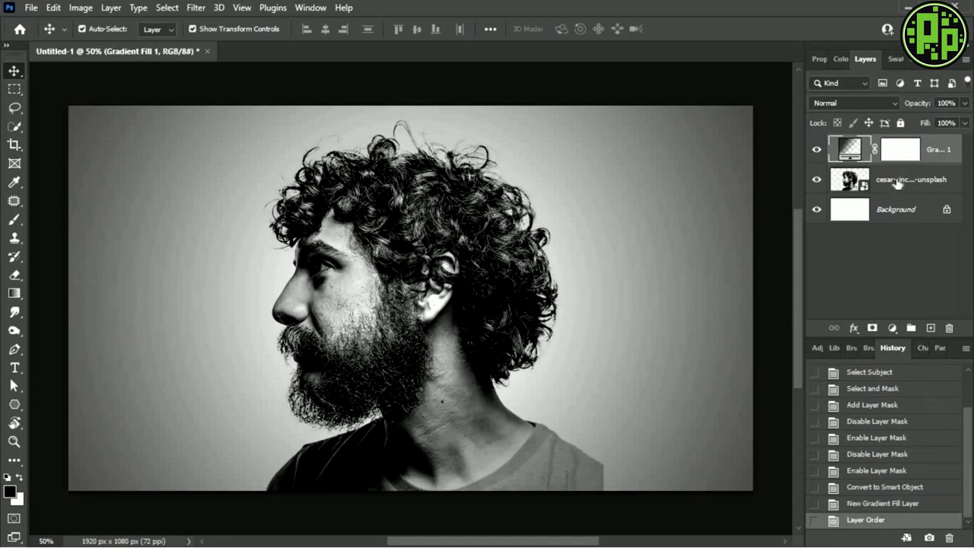
{"action": "double_click", "coordinate": [897, 182]}
{"action": "left_click", "coordinate": [950, 183]}
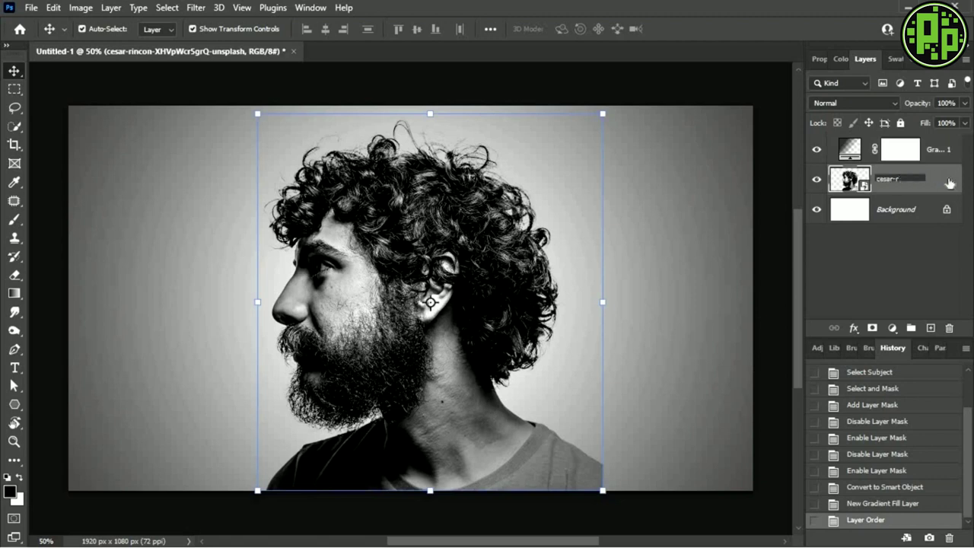
{"action": "type", "text": "model"}
{"action": "key", "text": "Return"}
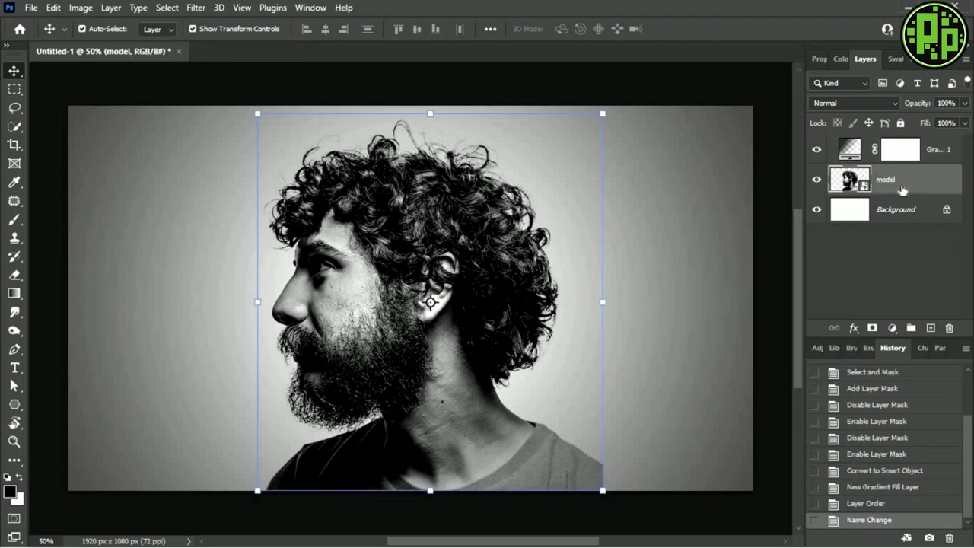
Duplicate the model layer as 'model copy' and reselect the original model layer.
{"action": "key", "text": "ctrl+j"}
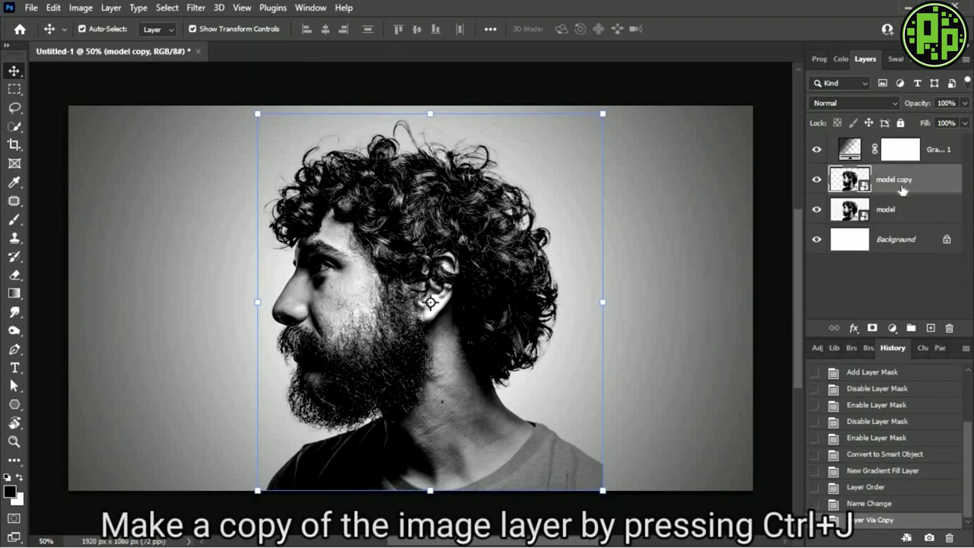
{"action": "double_click", "coordinate": [897, 180]}
{"action": "left_click", "coordinate": [922, 276]}
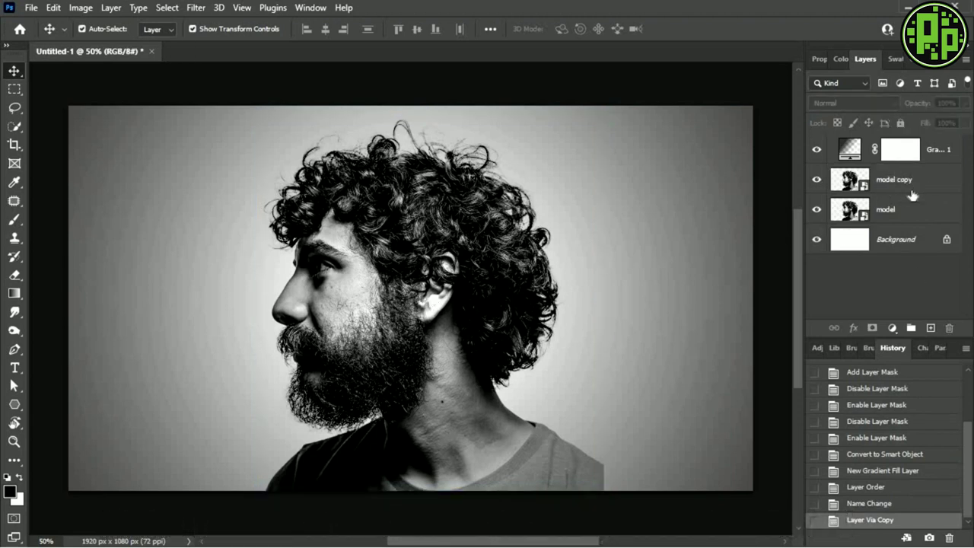
{"action": "left_click", "coordinate": [934, 220]}
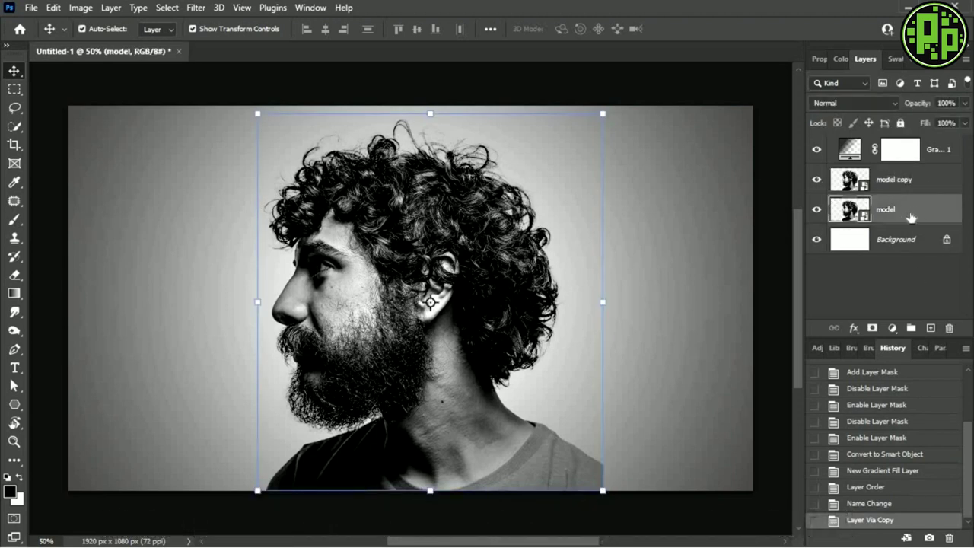
Give the model layer an inverted black mask and hide the model copy layer.
{"action": "left_click", "coordinate": [871, 328]}
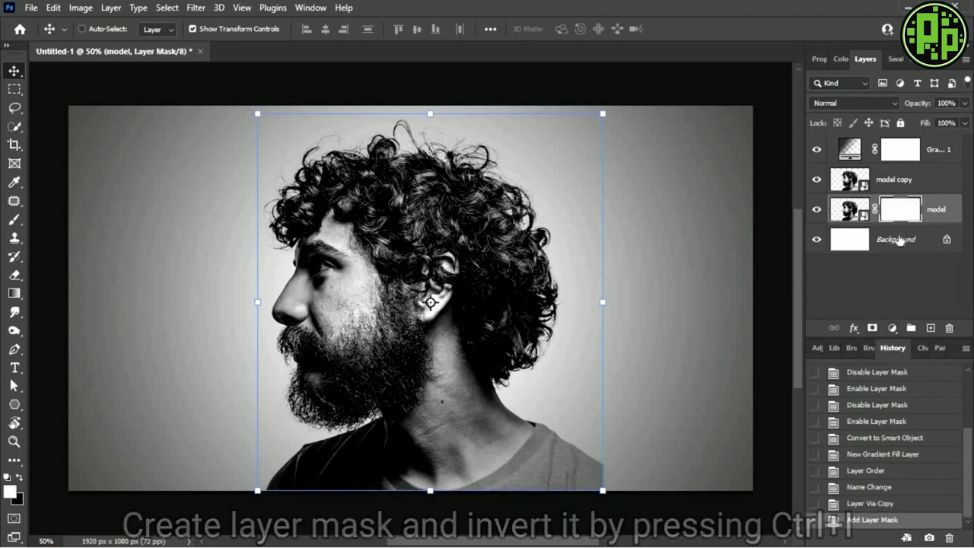
{"action": "key", "text": "ctrl+i"}
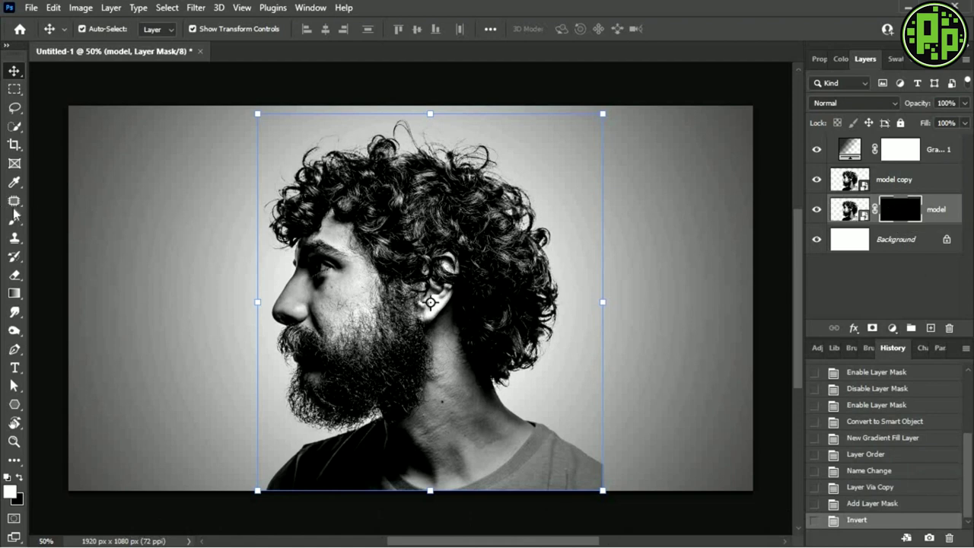
{"action": "left_click", "coordinate": [817, 179]}
{"action": "left_click", "coordinate": [817, 180]}
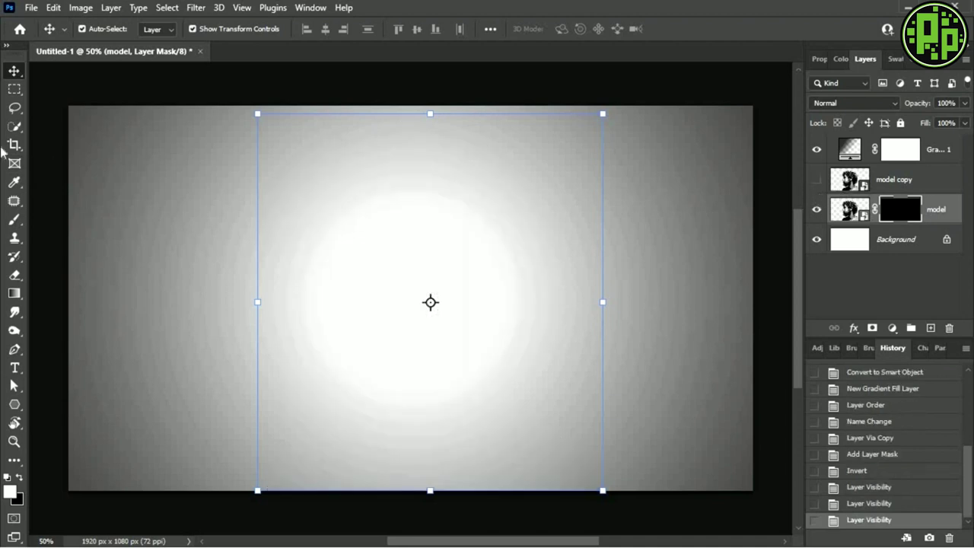
{"action": "left_click", "coordinate": [15, 219]}
Stamp white smoke over the face, beard, hair and shoulder on the model mask.
{"action": "left_click", "coordinate": [358, 259]}
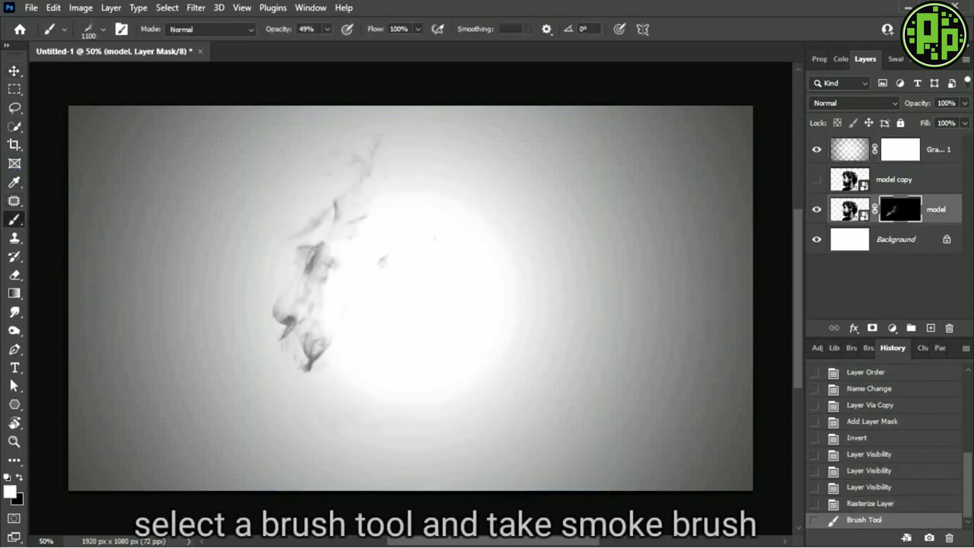
{"action": "left_click", "coordinate": [372, 327]}
{"action": "left_click", "coordinate": [331, 416]}
{"action": "left_click", "coordinate": [318, 277]}
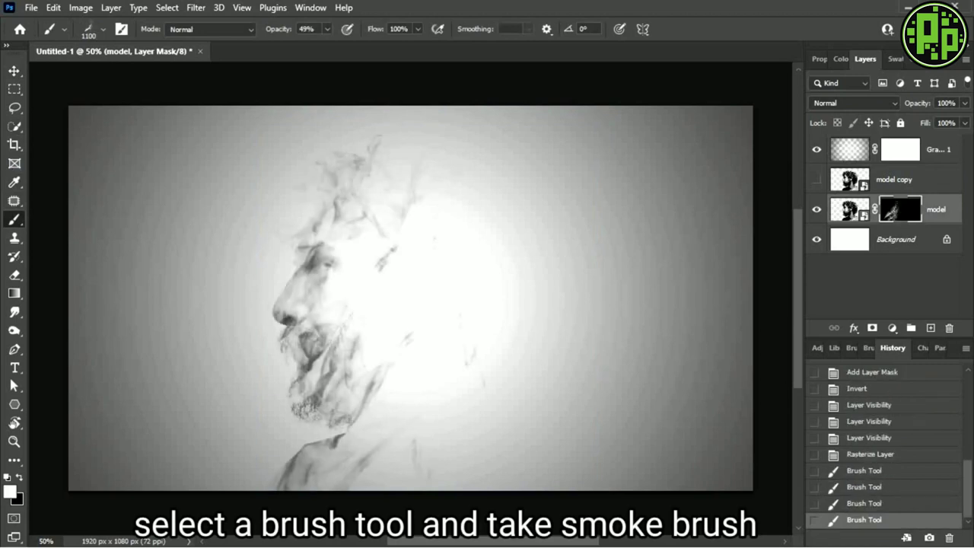
{"action": "left_click", "coordinate": [330, 303]}
{"action": "left_click", "coordinate": [342, 396]}
{"action": "left_click", "coordinate": [297, 464]}
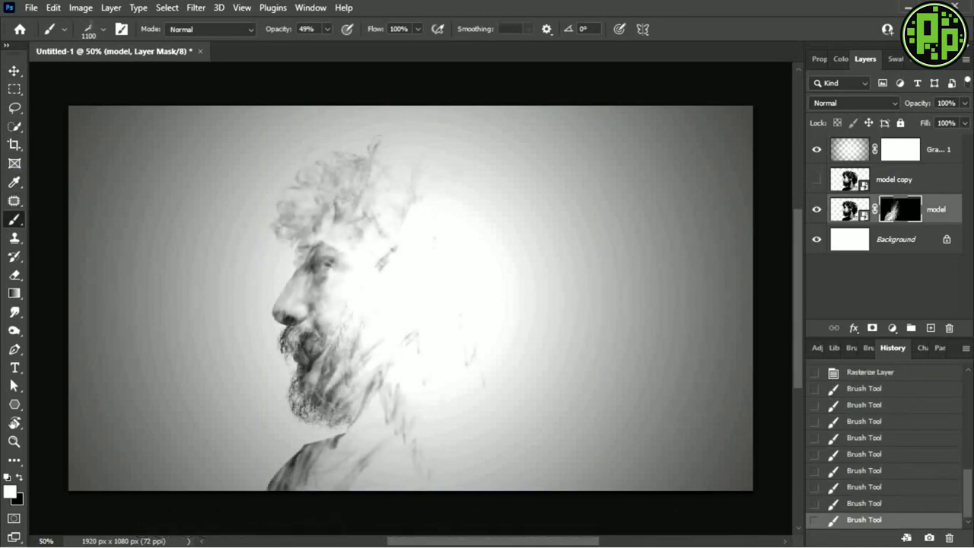
{"action": "left_click", "coordinate": [334, 445]}
{"action": "left_click", "coordinate": [327, 228]}
{"action": "left_click", "coordinate": [339, 251]}
{"action": "left_click", "coordinate": [350, 293]}
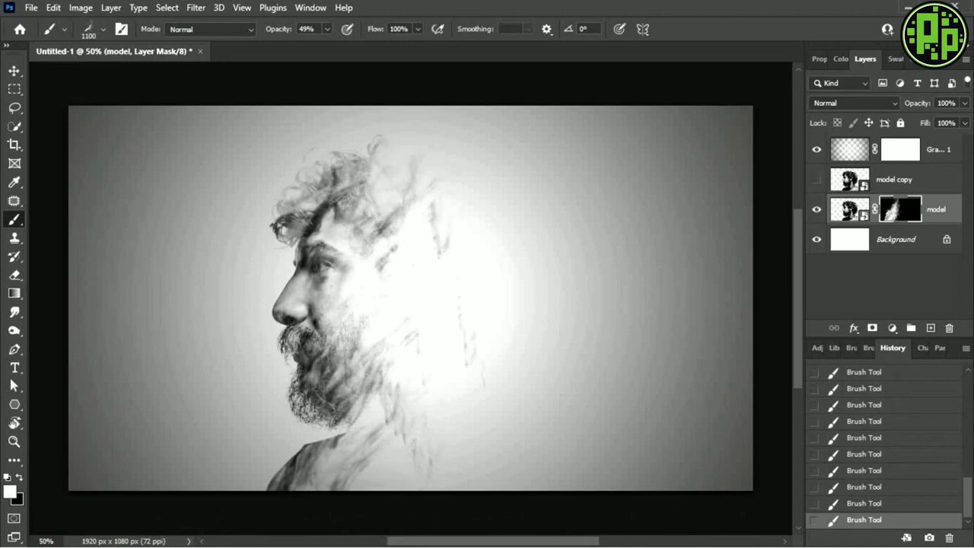
{"action": "left_click", "coordinate": [350, 411]}
{"action": "left_click", "coordinate": [349, 438]}
{"action": "left_click", "coordinate": [325, 380]}
{"action": "left_click", "coordinate": [320, 266]}
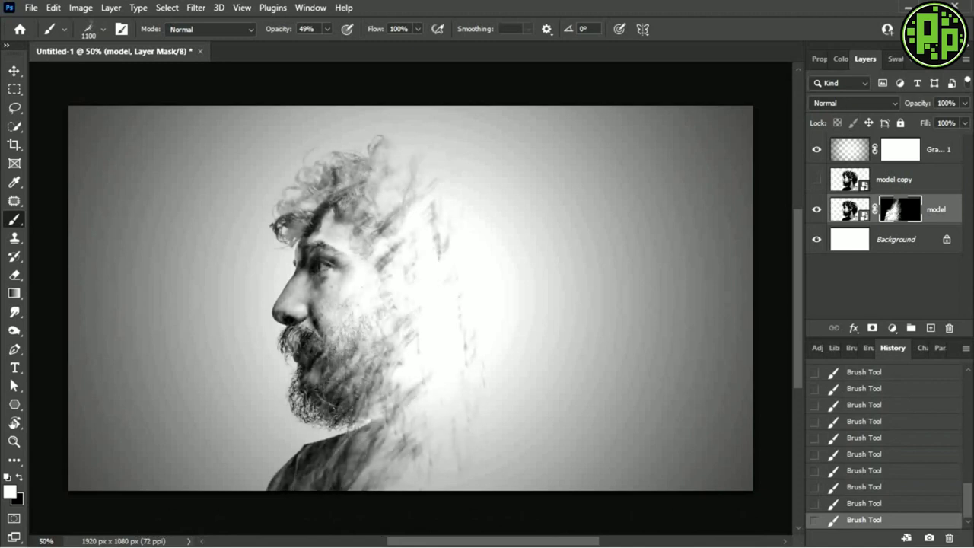
{"action": "left_click", "coordinate": [316, 223]}
{"action": "left_click", "coordinate": [299, 201]}
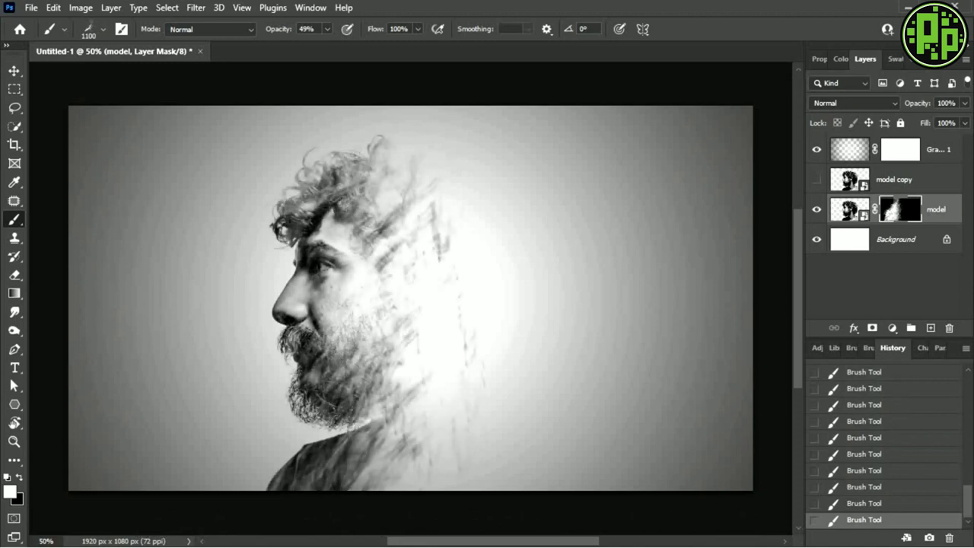
{"action": "left_click", "coordinate": [357, 296]}
{"action": "left_click", "coordinate": [373, 388]}
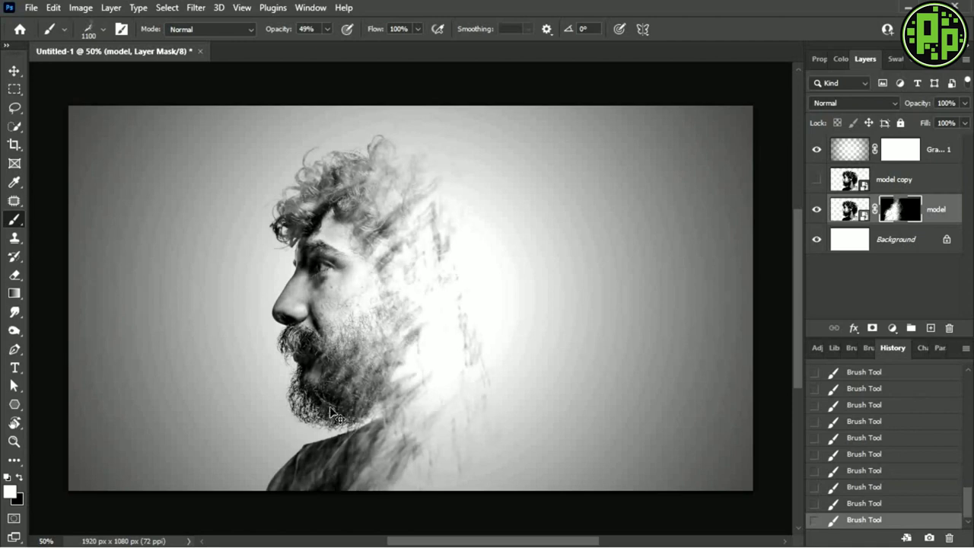
Add smoke wisps trailing behind and below the head, undoing and redoing strokes.
{"action": "key", "text": "ctrl+z"}
{"action": "key", "text": "ctrl+z"}
{"action": "key", "text": "ctrl+z"}
{"action": "key", "text": "ctrl+z"}
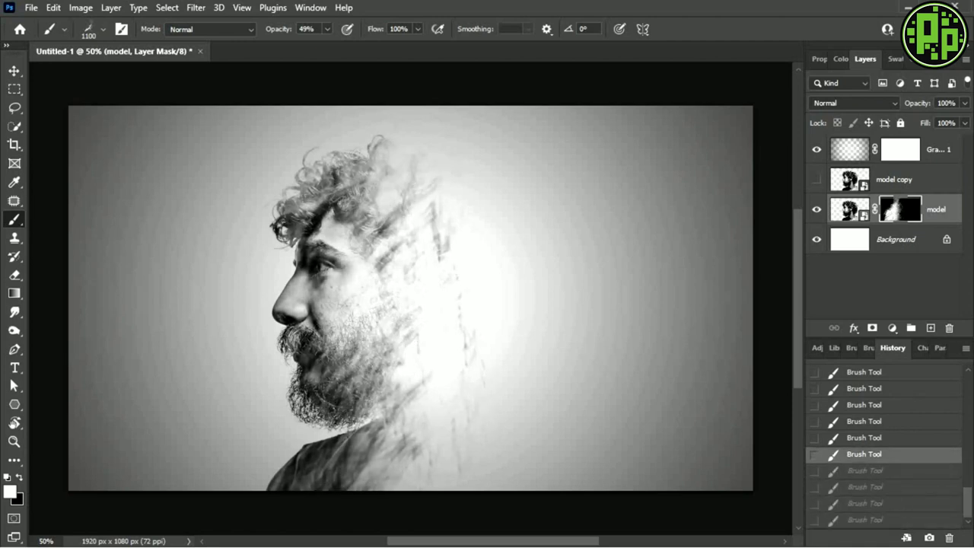
{"action": "key", "text": "ctrl+shift+z"}
{"action": "key", "text": "ctrl+shift+z"}
{"action": "key", "text": "ctrl+shift+z"}
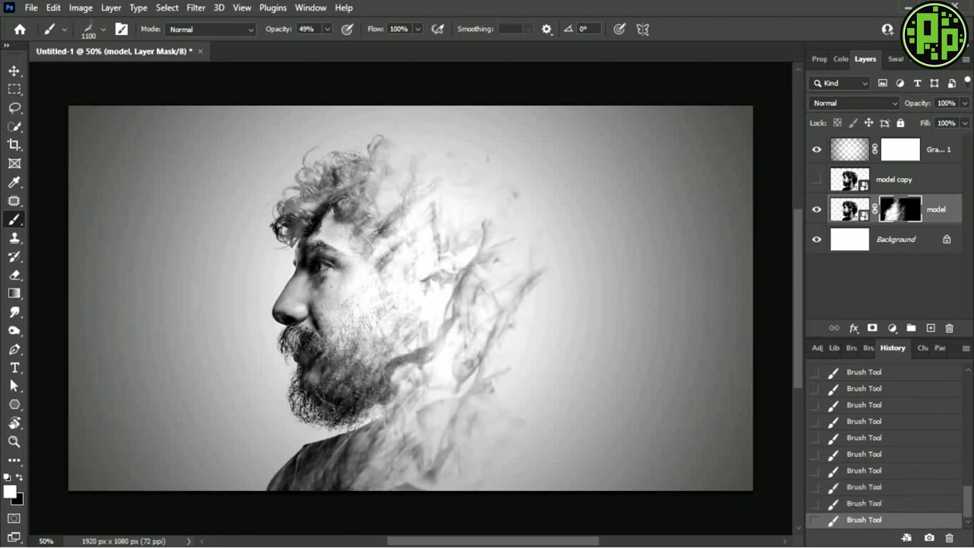
{"action": "left_click", "coordinate": [417, 236]}
{"action": "left_click", "coordinate": [462, 240]}
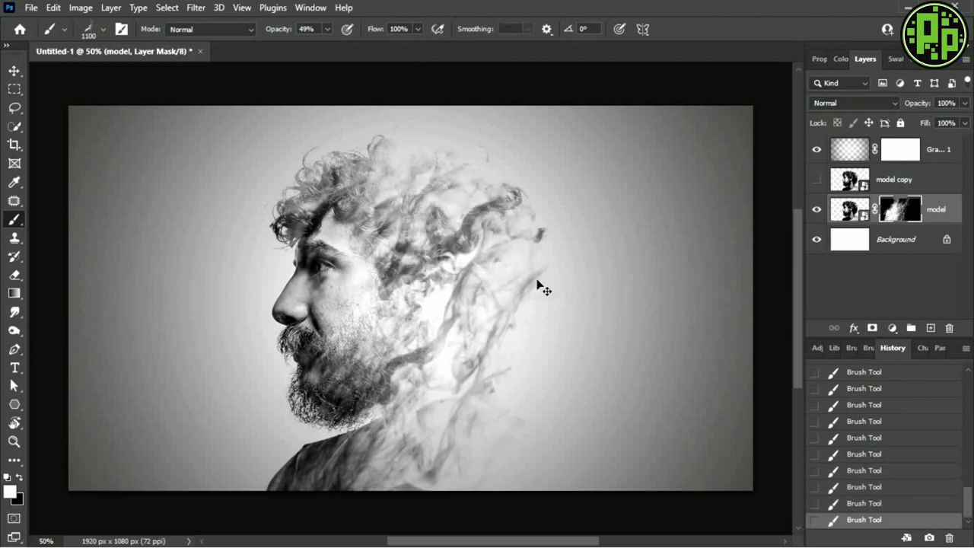
{"action": "left_click", "coordinate": [469, 348]}
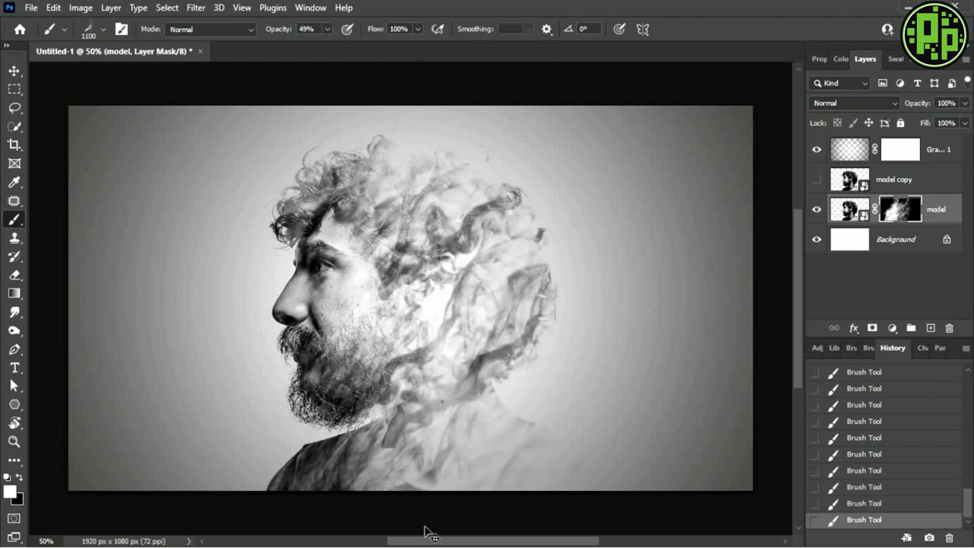
{"action": "key", "text": "ctrl+z"}
{"action": "key", "text": "ctrl+z"}
{"action": "key", "text": "ctrl+shift+z"}
{"action": "key", "text": "ctrl+shift+z"}
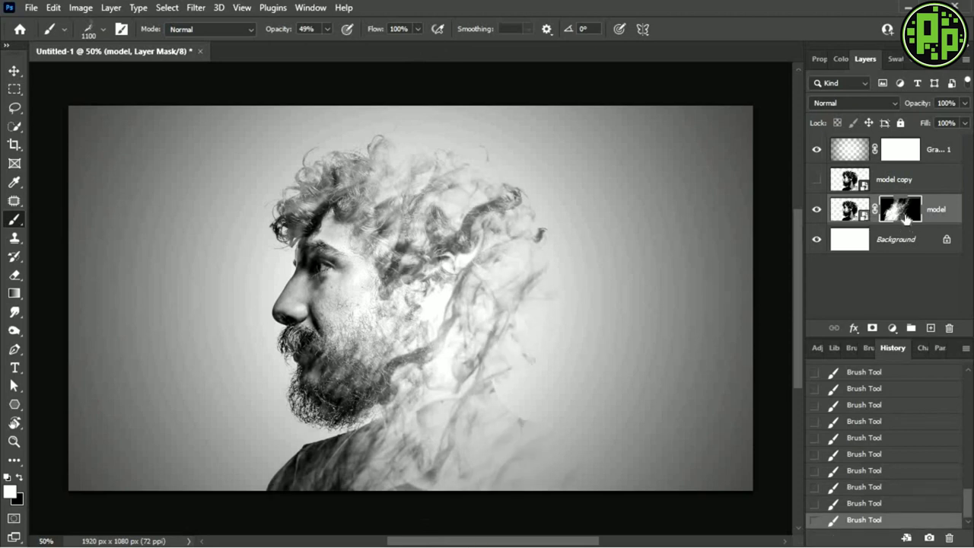
Switch to a soft round brush at 200 px.
{"action": "left_click", "coordinate": [104, 29]}
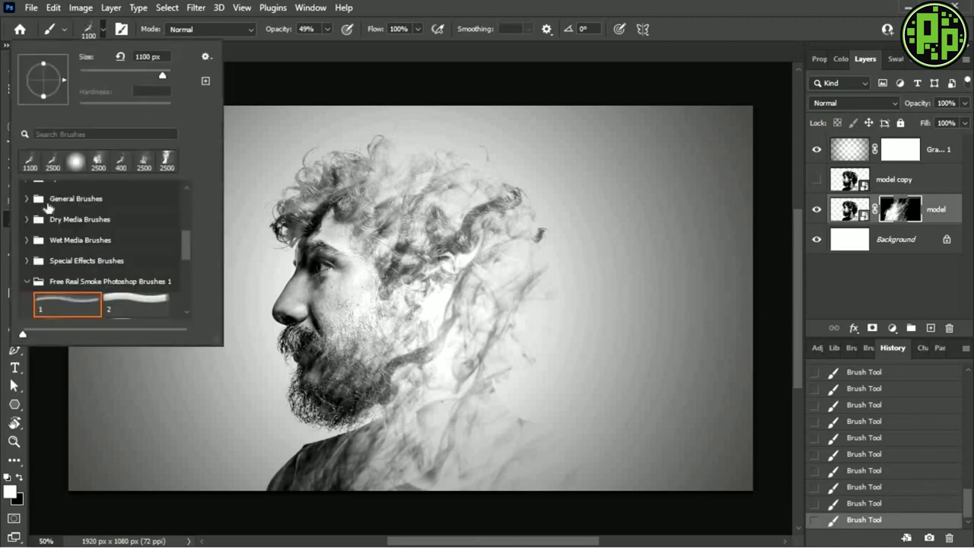
{"action": "left_click", "coordinate": [75, 161]}
{"action": "type", "text": "200"}
{"action": "key", "text": "Return"}
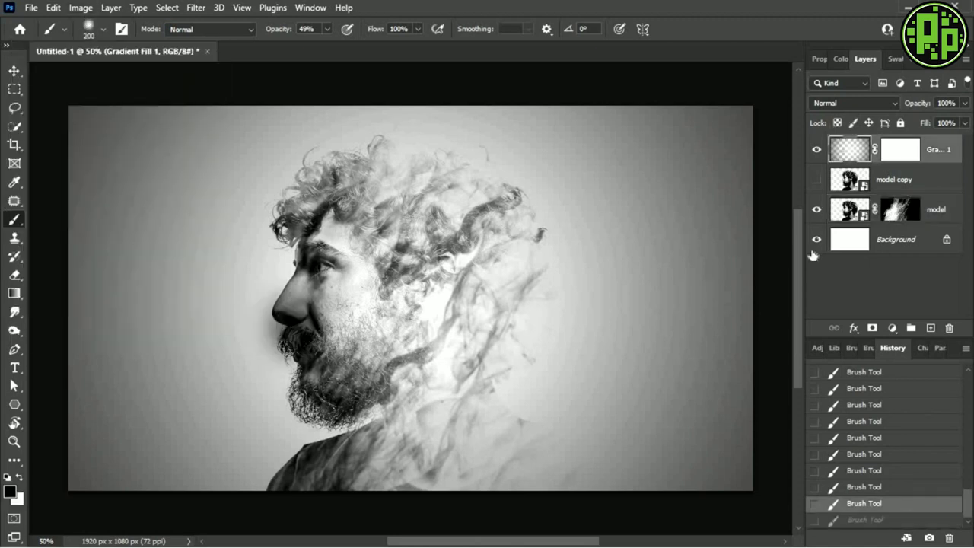
Bring back more beard and curly hair, then fade the shirt, shoulder and neck.
{"action": "left_click_drag", "start_coordinate": [327, 358], "coordinate": [304, 384]}
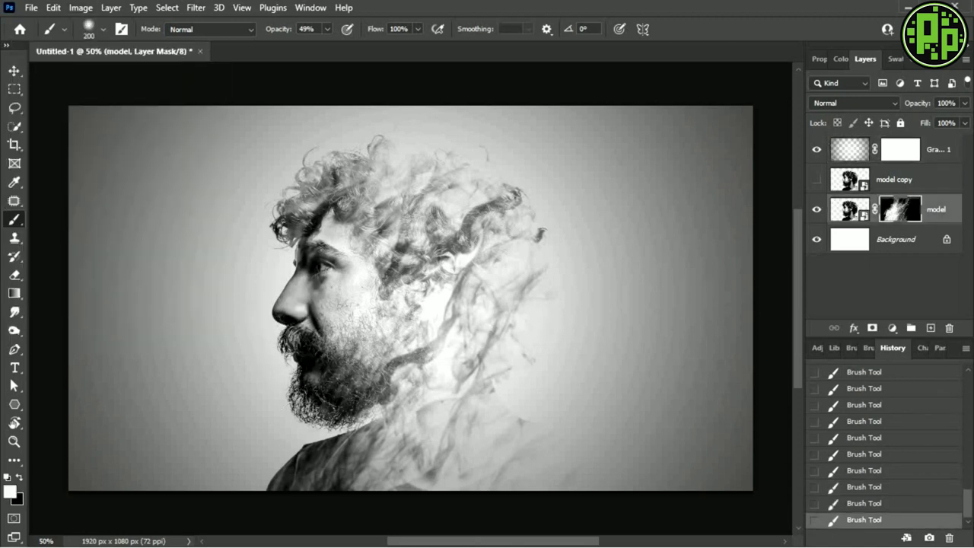
{"action": "left_click_drag", "start_coordinate": [251, 213], "coordinate": [243, 350]}
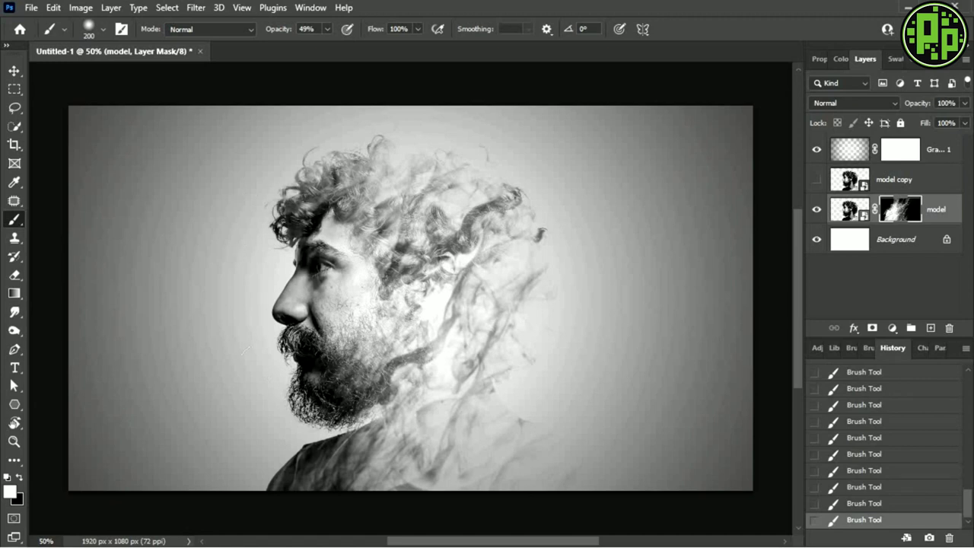
{"action": "scroll", "coordinate": [259, 478], "scroll_direction": "down", "scroll_amount": 2}
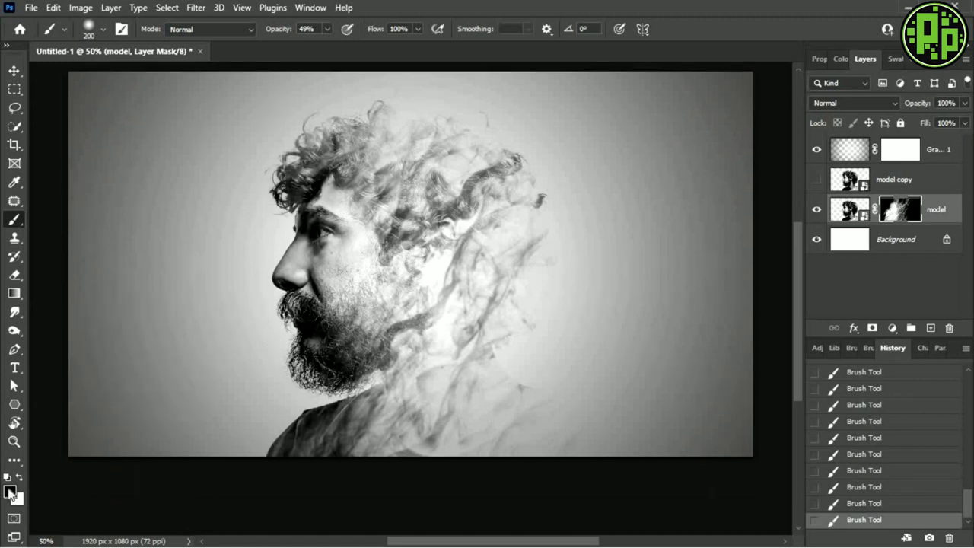
{"action": "left_click_drag", "start_coordinate": [282, 456], "coordinate": [509, 454]}
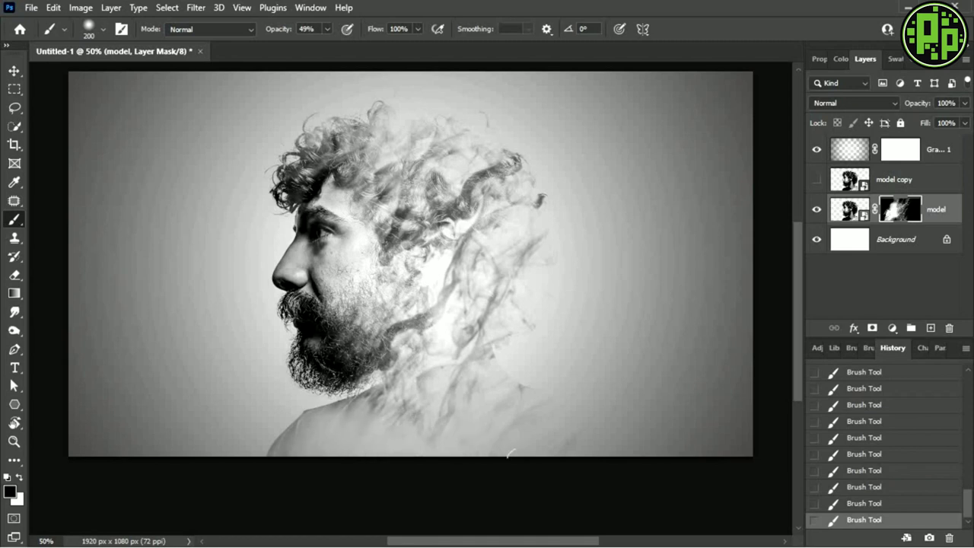
{"action": "mouse_move", "coordinate": [278, 405]}
{"action": "left_mouse_down"}
{"action": "mouse_move", "coordinate": [242, 443]}
{"action": "mouse_move", "coordinate": [276, 461]}
{"action": "left_mouse_up"}
{"action": "scroll", "coordinate": [320, 468], "scroll_direction": "up", "scroll_amount": 1}
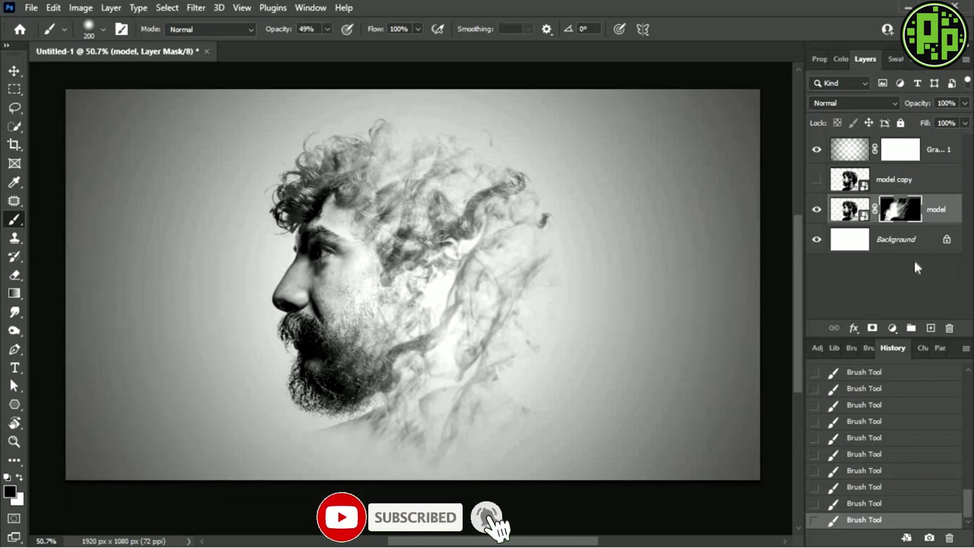
Show model copy, hide model, and freeze the nose, beard and neck in Liquify.
{"action": "left_click", "coordinate": [816, 178]}
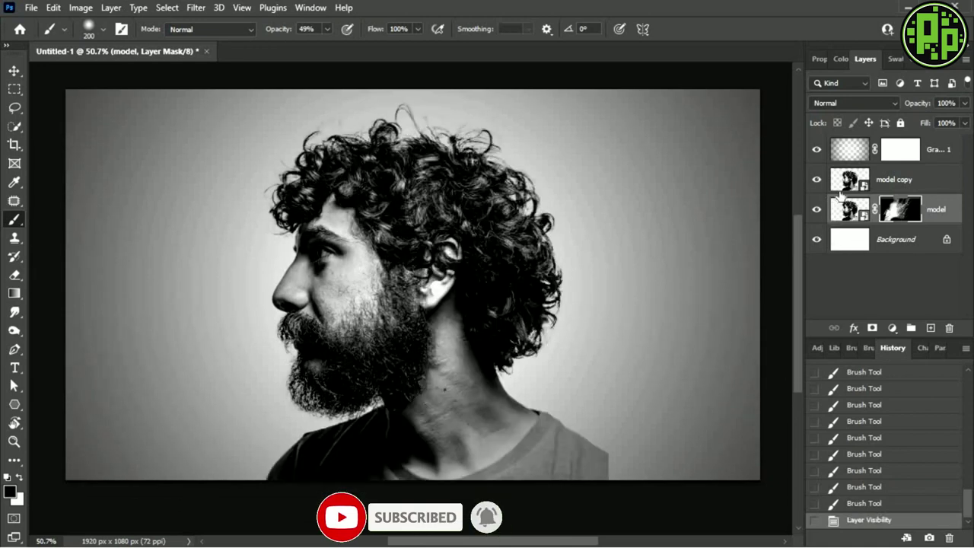
{"action": "left_click", "coordinate": [891, 185]}
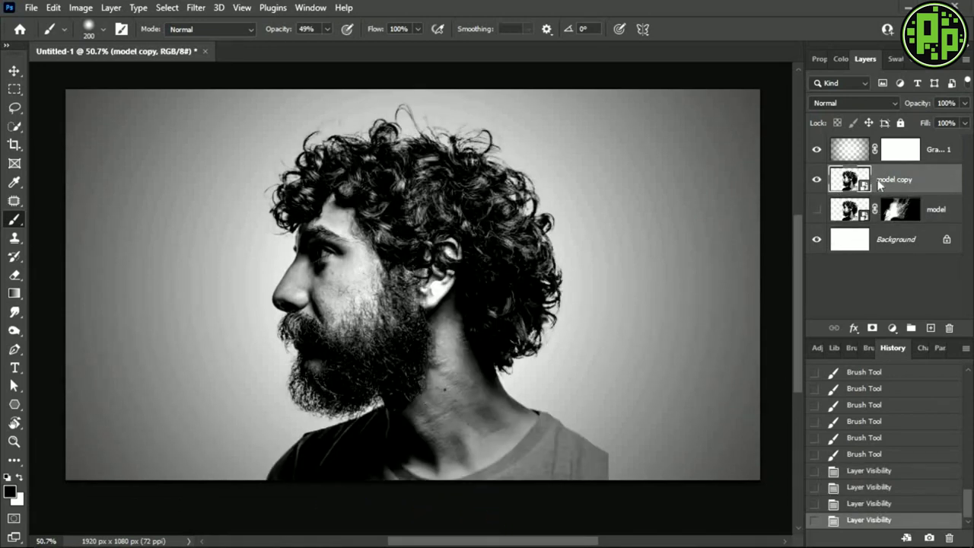
{"action": "left_click", "coordinate": [196, 8]}
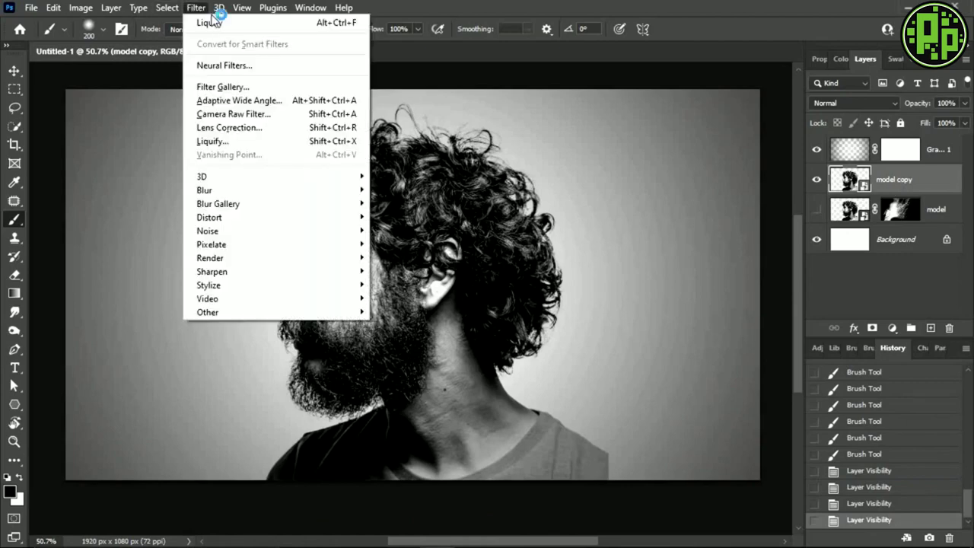
{"action": "left_click", "coordinate": [216, 23]}
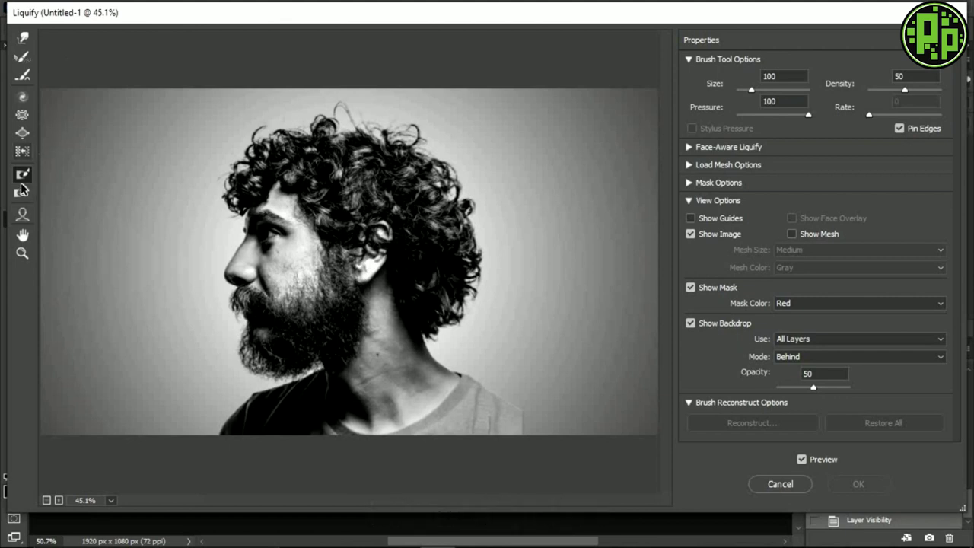
{"action": "left_click", "coordinate": [23, 174]}
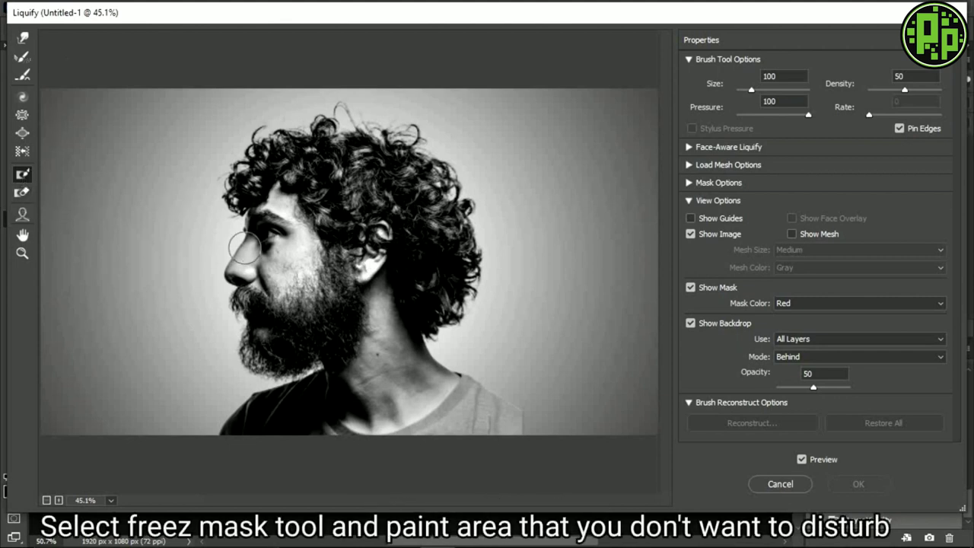
{"action": "mouse_move", "coordinate": [237, 250]}
{"action": "left_mouse_down"}
{"action": "mouse_move", "coordinate": [257, 433]}
{"action": "mouse_move", "coordinate": [319, 335]}
{"action": "mouse_move", "coordinate": [243, 198]}
{"action": "mouse_move", "coordinate": [327, 122]}
{"action": "mouse_move", "coordinate": [289, 222]}
{"action": "mouse_move", "coordinate": [308, 289]}
{"action": "left_mouse_up"}
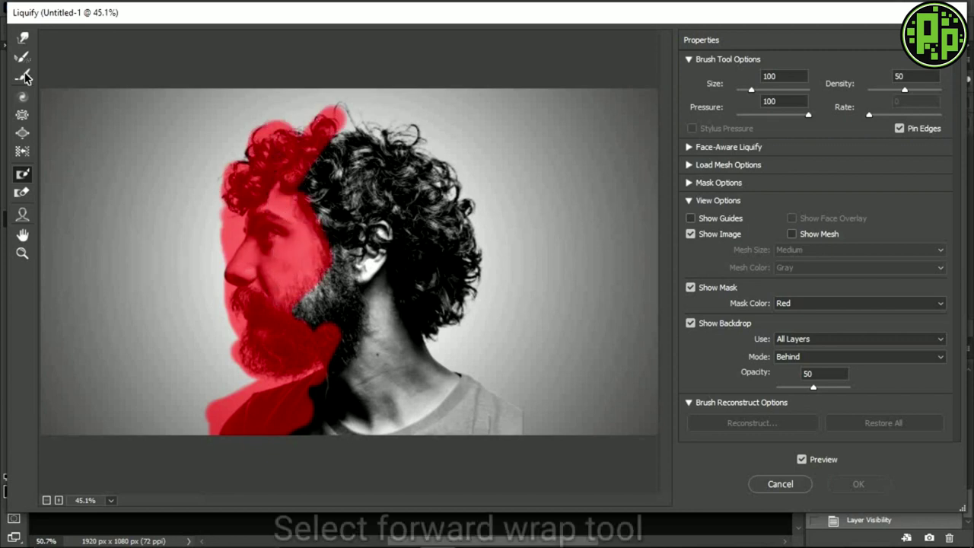
Forward Warp the back of the hair outward, apply Liquify, and add a layer mask.
{"action": "left_click", "coordinate": [22, 37]}
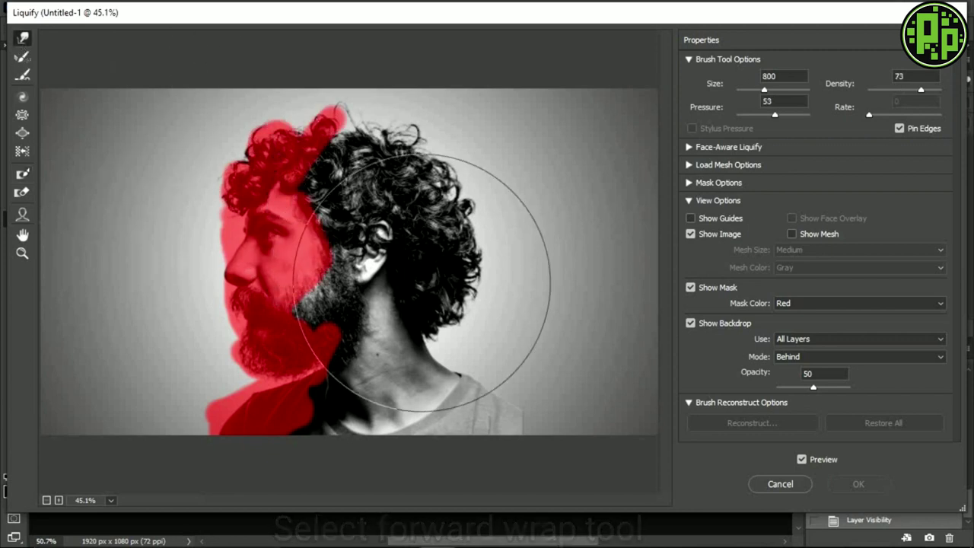
{"action": "key", "text": "bracketleft"}
{"action": "key", "text": "bracketleft"}
{"action": "key", "text": "bracketleft"}
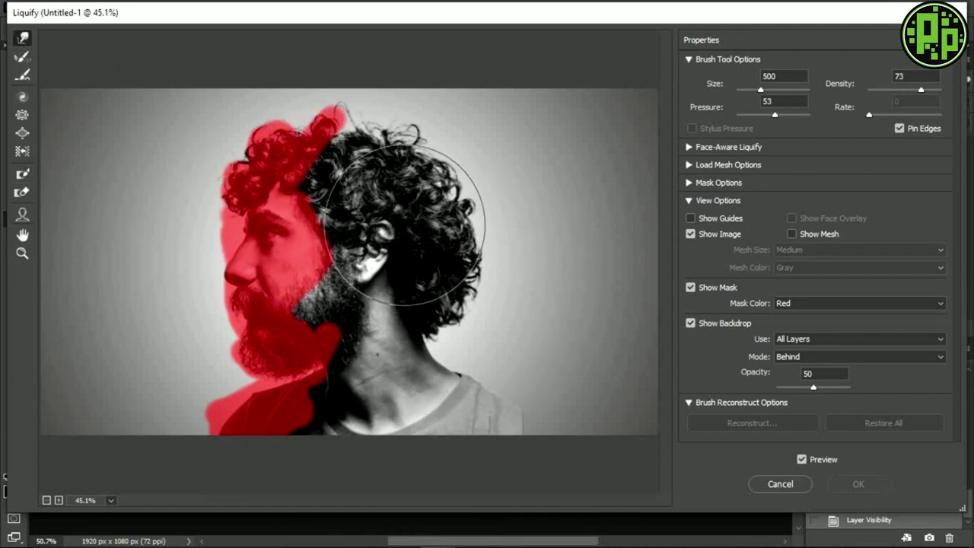
{"action": "mouse_move", "coordinate": [391, 153]}
{"action": "left_mouse_down"}
{"action": "mouse_move", "coordinate": [467, 98]}
{"action": "mouse_move", "coordinate": [489, 206]}
{"action": "mouse_move", "coordinate": [484, 355]}
{"action": "mouse_move", "coordinate": [525, 251]}
{"action": "mouse_move", "coordinate": [478, 99]}
{"action": "mouse_move", "coordinate": [570, 358]}
{"action": "mouse_move", "coordinate": [518, 240]}
{"action": "mouse_move", "coordinate": [413, 87]}
{"action": "mouse_move", "coordinate": [500, 65]}
{"action": "mouse_move", "coordinate": [489, 304]}
{"action": "mouse_move", "coordinate": [542, 271]}
{"action": "mouse_move", "coordinate": [355, 83]}
{"action": "mouse_move", "coordinate": [533, 94]}
{"action": "mouse_move", "coordinate": [598, 218]}
{"action": "mouse_move", "coordinate": [592, 167]}
{"action": "mouse_move", "coordinate": [585, 396]}
{"action": "left_mouse_up"}
{"action": "left_click", "coordinate": [856, 487]}
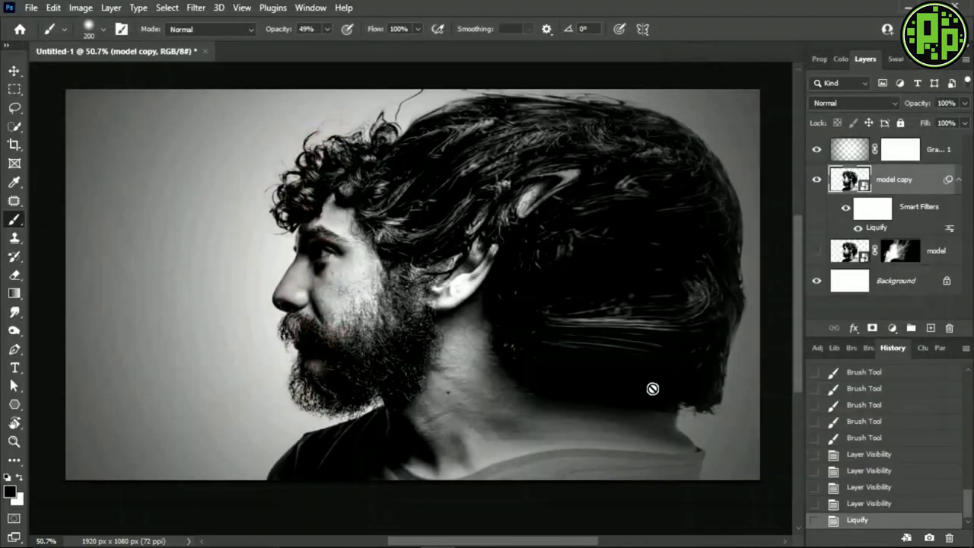
{"action": "double_click", "coordinate": [845, 207]}
{"action": "double_click", "coordinate": [845, 207]}
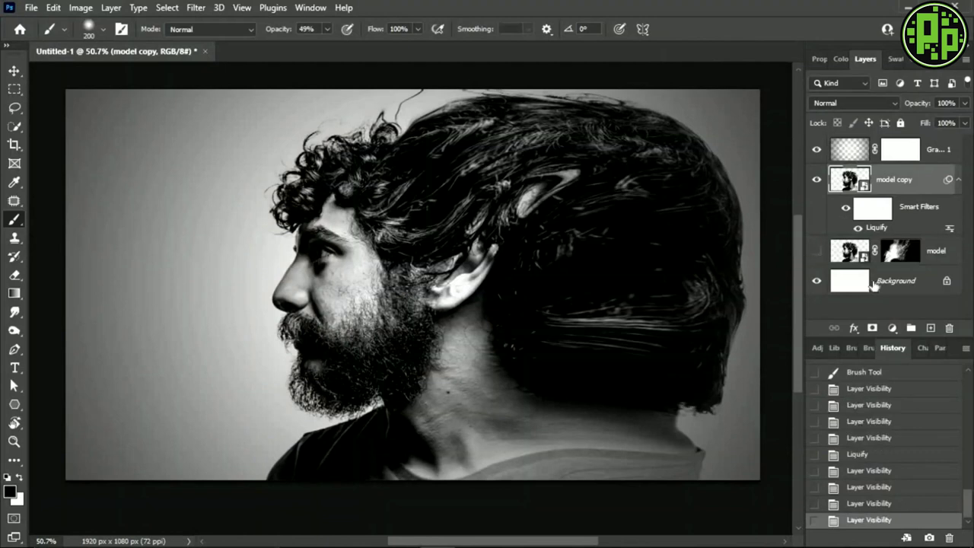
{"action": "left_click", "coordinate": [873, 327]}
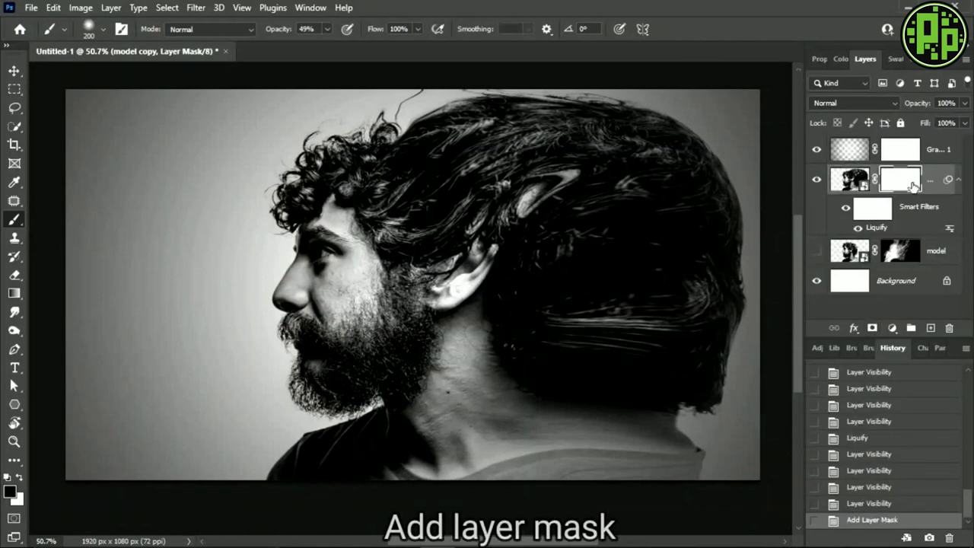
Invert the model copy mask to black, show model, and stamp smoke trails off the hair.
{"action": "key", "text": "ctrl+i"}
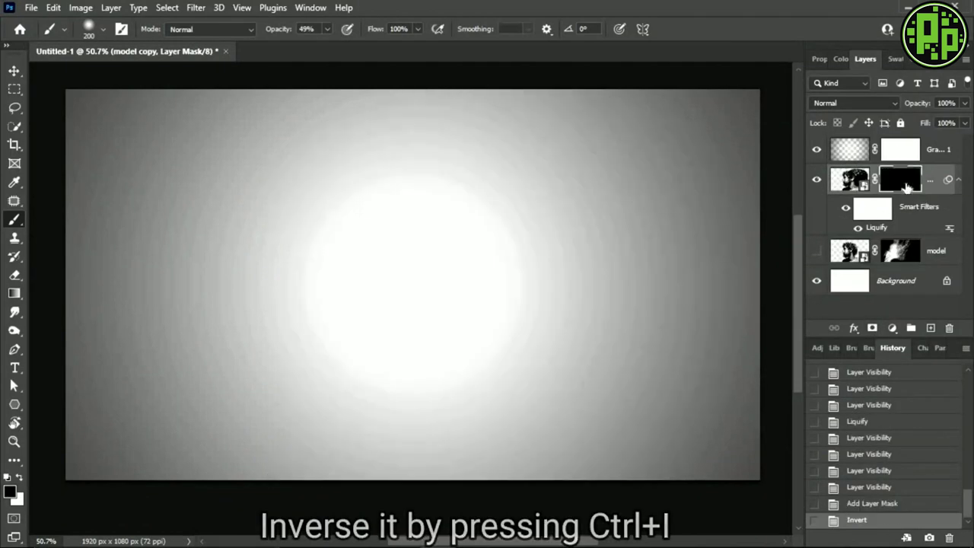
{"action": "left_click", "coordinate": [816, 251]}
{"action": "key", "text": "r"}
{"action": "left_click_drag", "start_coordinate": [426, 290], "coordinate": [490, 202]}
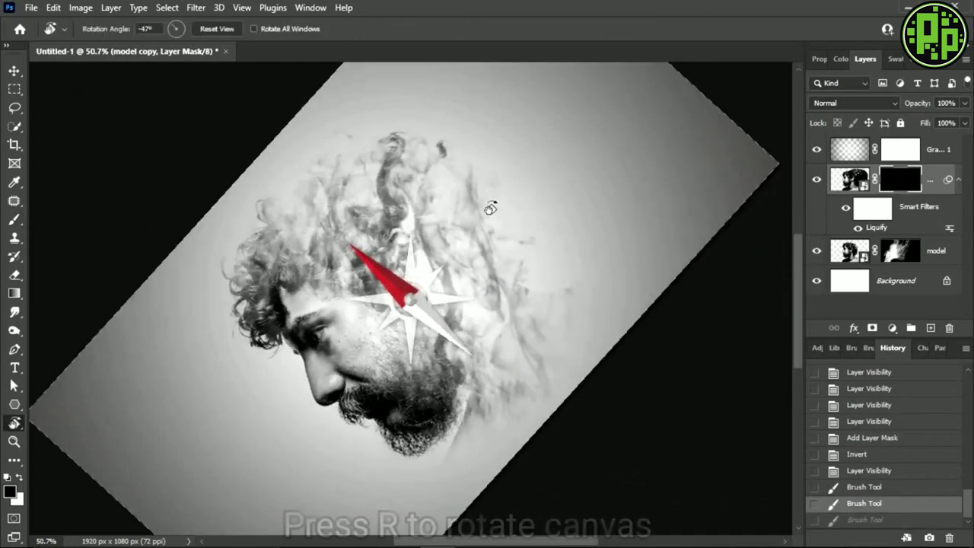
{"action": "left_click", "coordinate": [472, 198]}
{"action": "left_click", "coordinate": [532, 228]}
{"action": "left_click", "coordinate": [563, 304]}
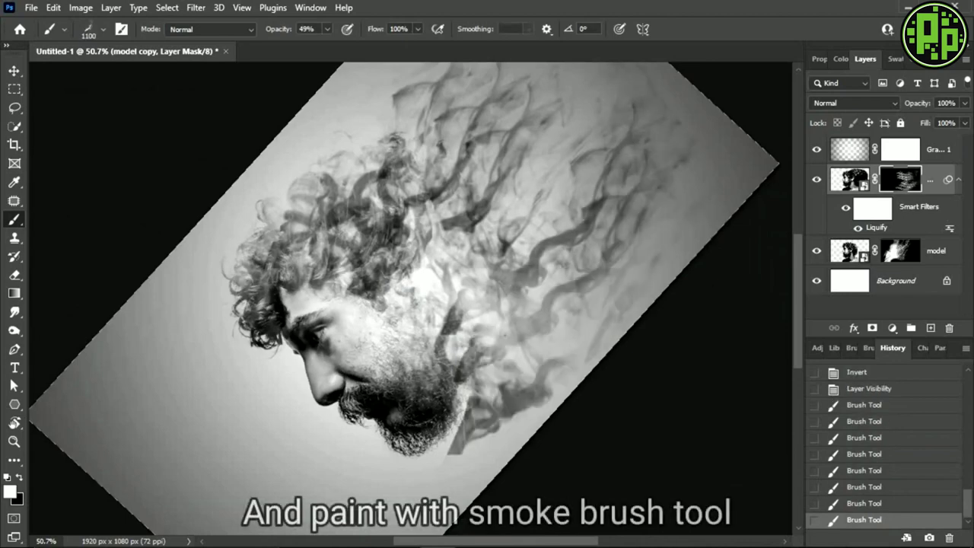
Paint more smoke streaming back from the hair with a smaller brush, straightening the view.
{"action": "key", "text": "r"}
{"action": "left_click_drag", "start_coordinate": [152, 228], "coordinate": [29, 171]}
{"action": "key", "text": "b"}
{"action": "key", "text": "r"}
{"action": "mouse_move", "coordinate": [532, 342]}
{"action": "left_mouse_down"}
{"action": "mouse_move", "coordinate": [597, 406]}
{"action": "mouse_move", "coordinate": [776, 191]}
{"action": "left_mouse_up"}
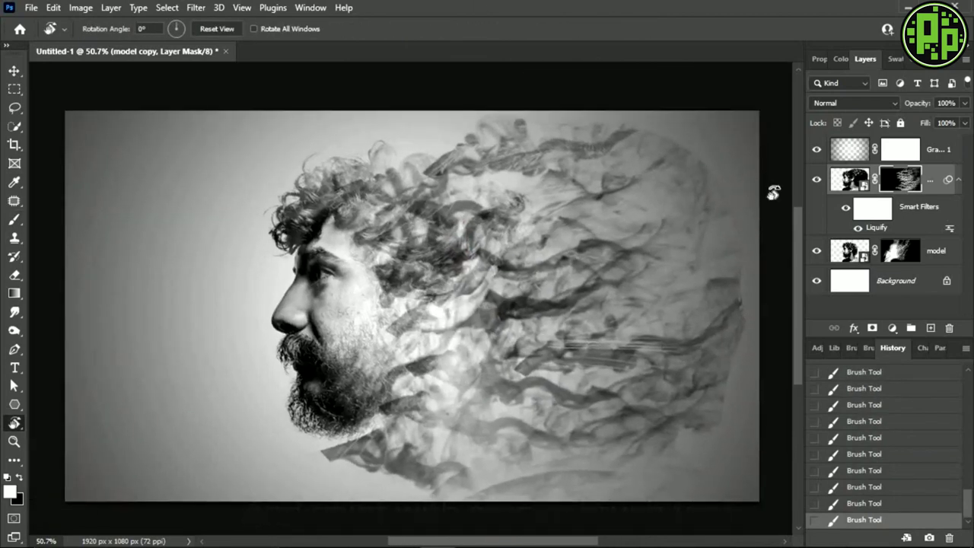
{"action": "key", "text": "b"}
{"action": "left_click", "coordinate": [103, 29]}
{"action": "key", "text": "Escape"}
{"action": "left_click_drag", "start_coordinate": [487, 274], "coordinate": [373, 388]}
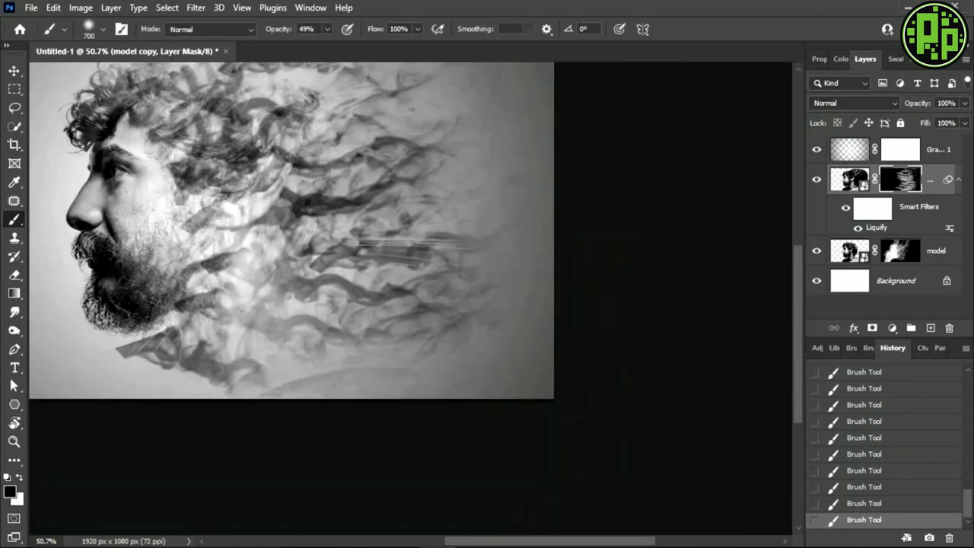
{"action": "key", "text": "bracketleft"}
{"action": "key", "text": "bracketleft"}
{"action": "key", "text": "bracketleft"}
{"action": "mouse_move", "coordinate": [486, 304]}
{"action": "left_mouse_down"}
{"action": "mouse_move", "coordinate": [492, 215]}
{"action": "mouse_move", "coordinate": [520, 210]}
{"action": "left_mouse_up"}
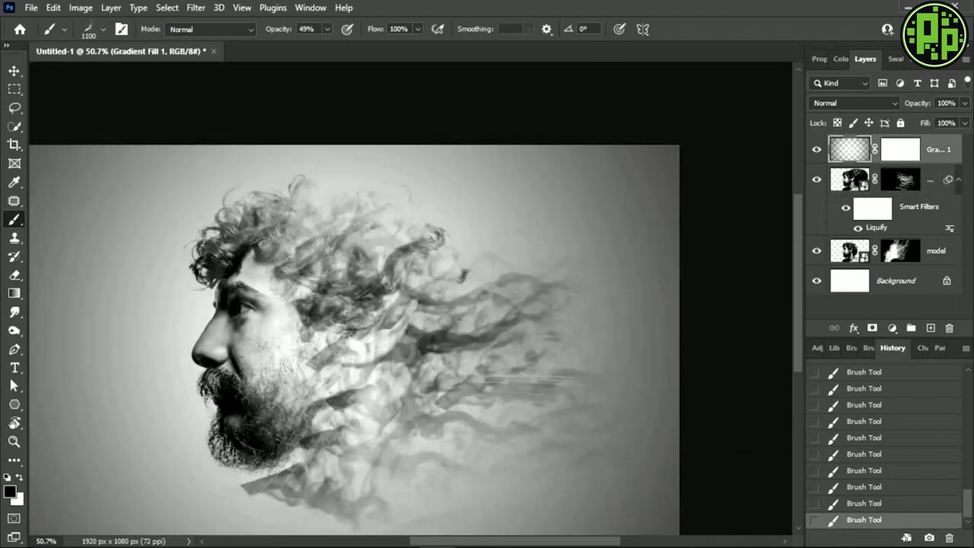
Unlink the mask, switch to white, and try a white smoke plume at upper right.
{"action": "left_click", "coordinate": [874, 180]}
{"action": "key", "text": "x"}
{"action": "left_click", "coordinate": [541, 271]}
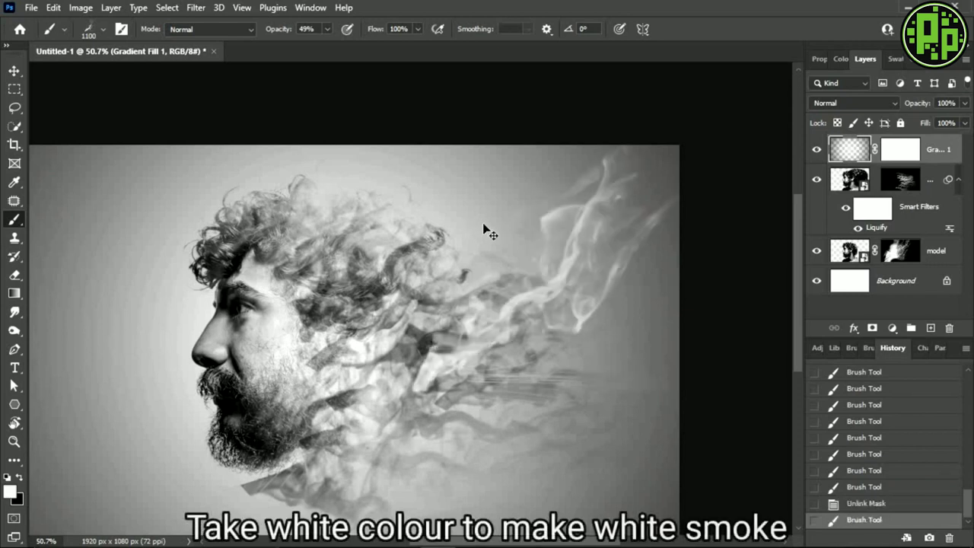
{"action": "key", "text": "ctrl+z"}
{"action": "key", "text": "ctrl+shift+z"}
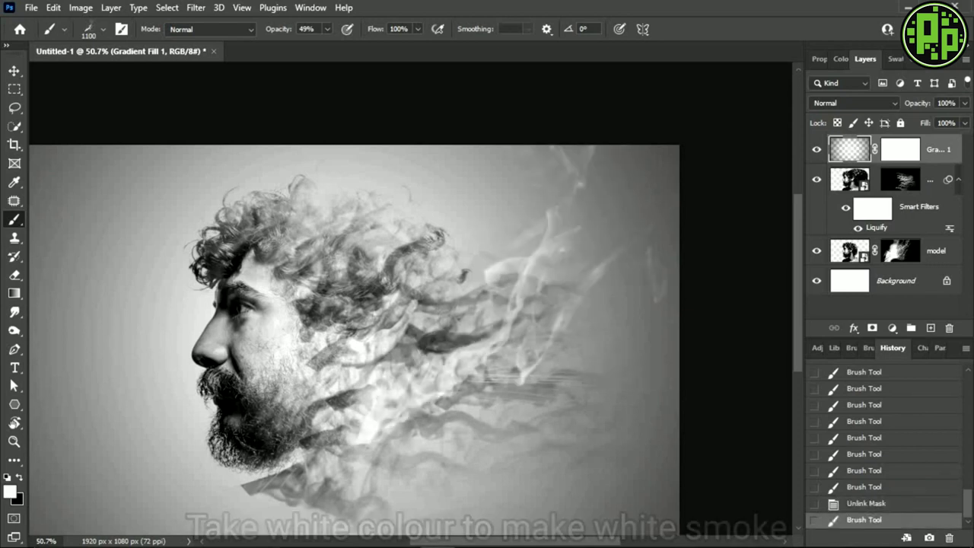
{"action": "key", "text": "ctrl+z"}
{"action": "key", "text": "ctrl+shift+z"}
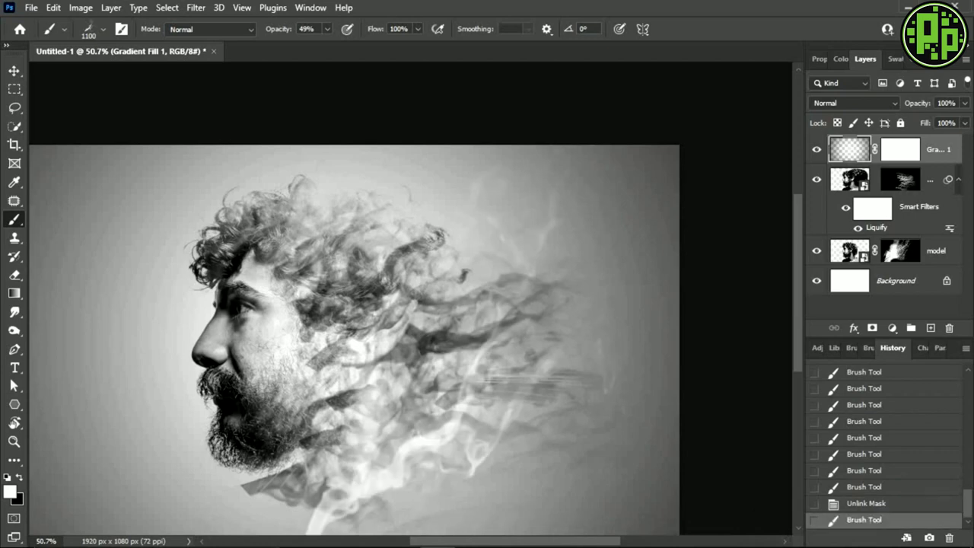
{"action": "key", "text": "ctrl+z"}
{"action": "key", "text": "ctrl+shift+z"}
{"action": "key", "text": "ctrl+z"}
Stamp white smoke wisps over the hair and trail on a tilted view, then level it.
{"action": "key", "text": "r"}
{"action": "left_click_drag", "start_coordinate": [513, 387], "coordinate": [544, 320]}
{"action": "key", "text": "b"}
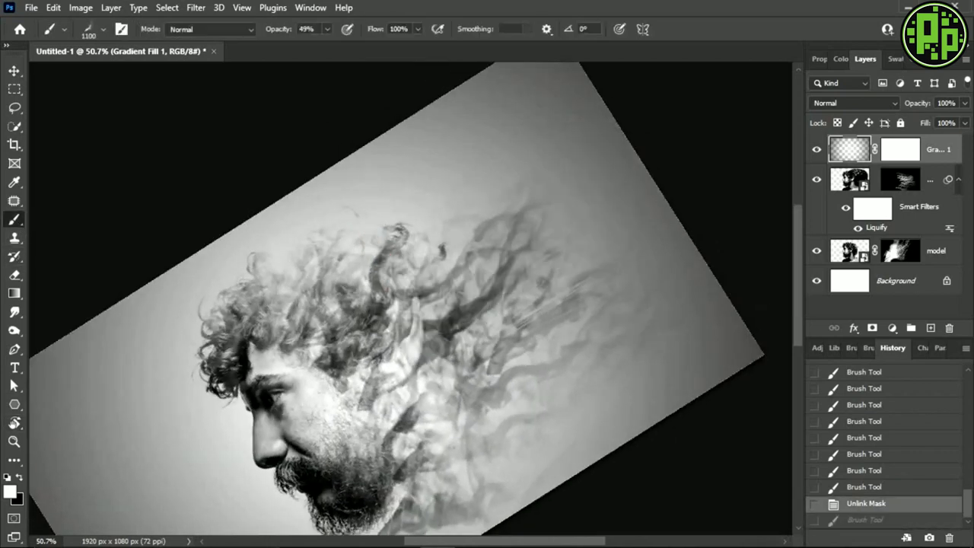
{"action": "left_click", "coordinate": [441, 267]}
{"action": "left_click", "coordinate": [595, 355]}
{"action": "left_click", "coordinate": [369, 233]}
{"action": "key", "text": "r"}
{"action": "mouse_move", "coordinate": [586, 236]}
{"action": "left_mouse_down"}
{"action": "mouse_move", "coordinate": [597, 340]}
{"action": "mouse_move", "coordinate": [538, 321]}
{"action": "left_mouse_up"}
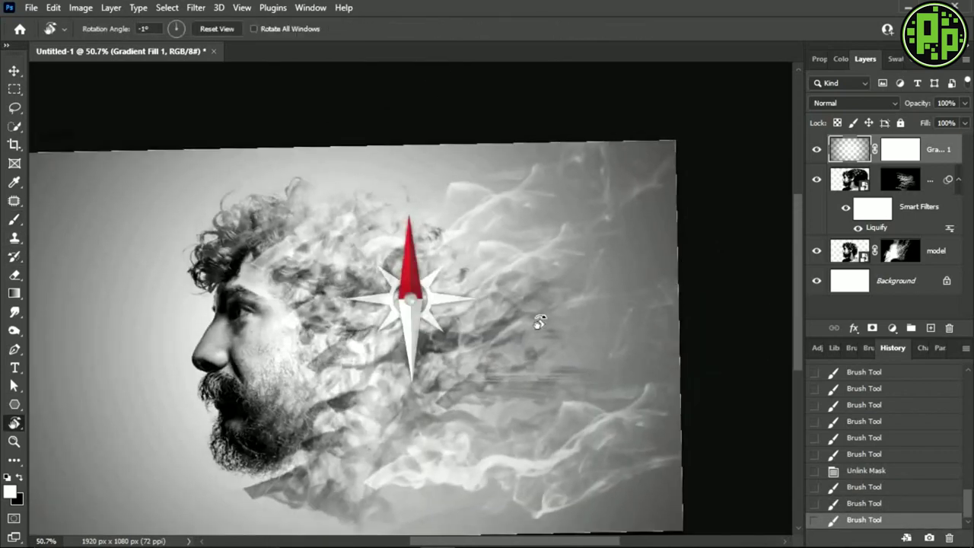
{"action": "key", "text": "b"}
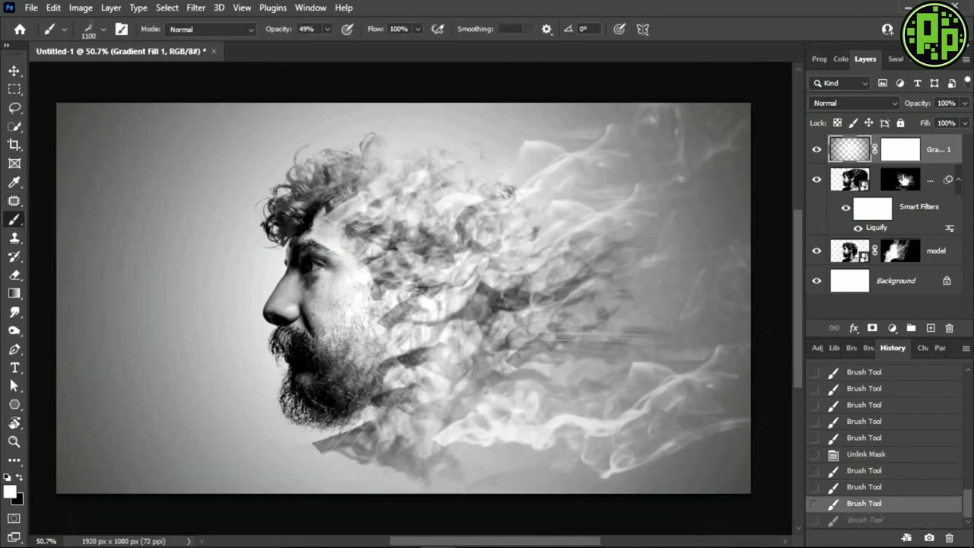
Try a Soft Round 1100 stroke masking smoke off the face, then undo it.
{"action": "left_click", "coordinate": [900, 180]}
{"action": "left_click", "coordinate": [65, 29]}
{"action": "double_click", "coordinate": [77, 193]}
{"action": "left_click_drag", "start_coordinate": [426, 228], "coordinate": [293, 304]}
{"action": "key", "text": "ctrl+z"}
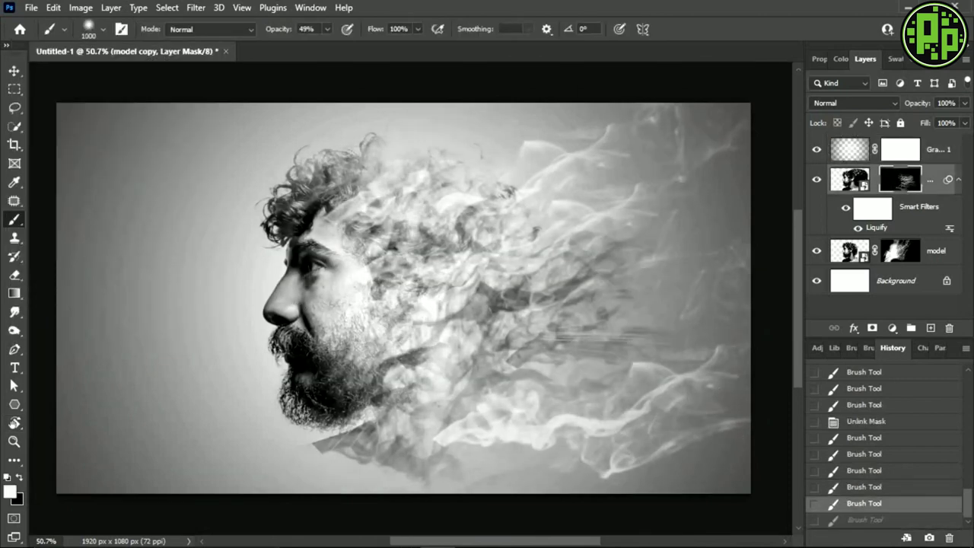
Retry masking smoke off the face and cheek at size 900, then step back several history states.
{"action": "key", "text": "["}
{"action": "left_click_drag", "start_coordinate": [426, 228], "coordinate": [335, 298]}
{"action": "key", "text": "ctrl+z"}
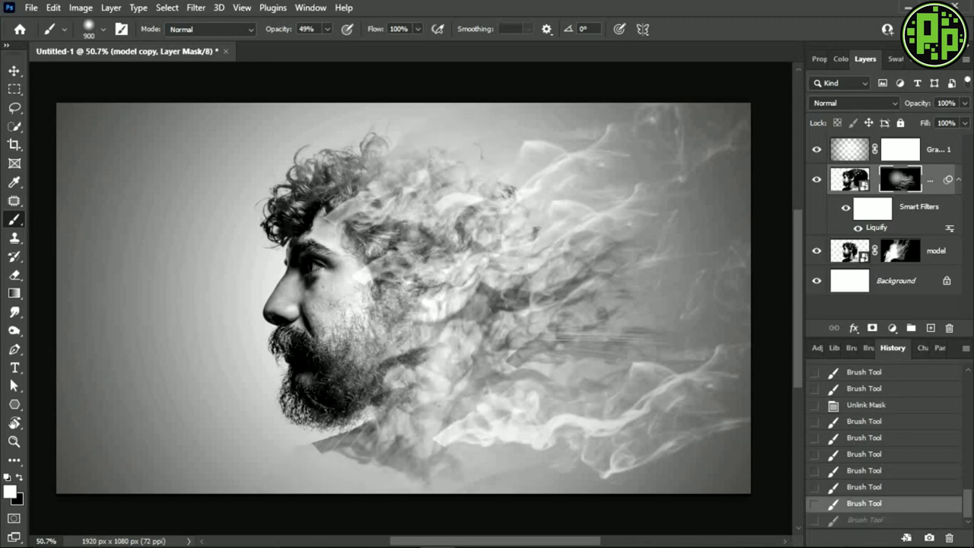
{"action": "key", "text": "ctrl+shift+z"}
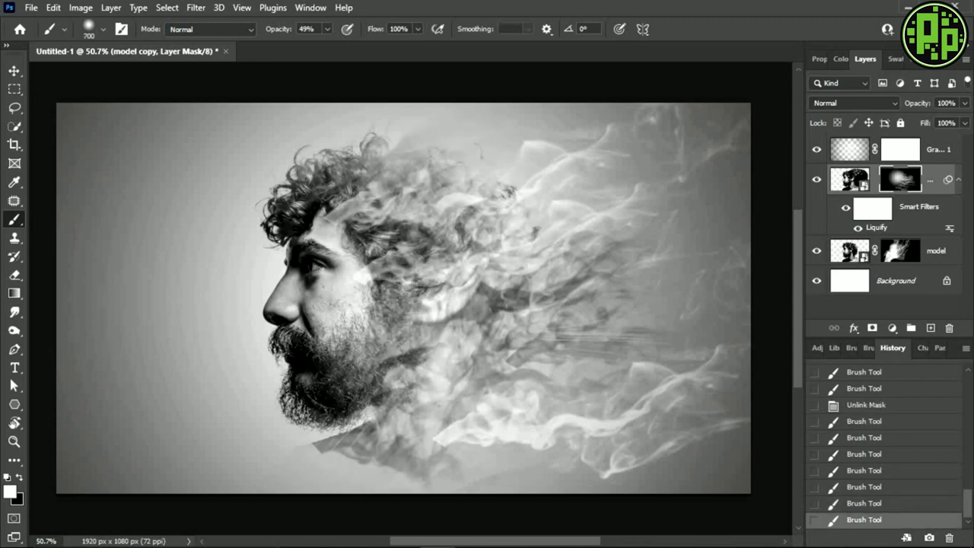
{"action": "left_click", "coordinate": [439, 333]}
{"action": "key", "text": "ctrl+z"}
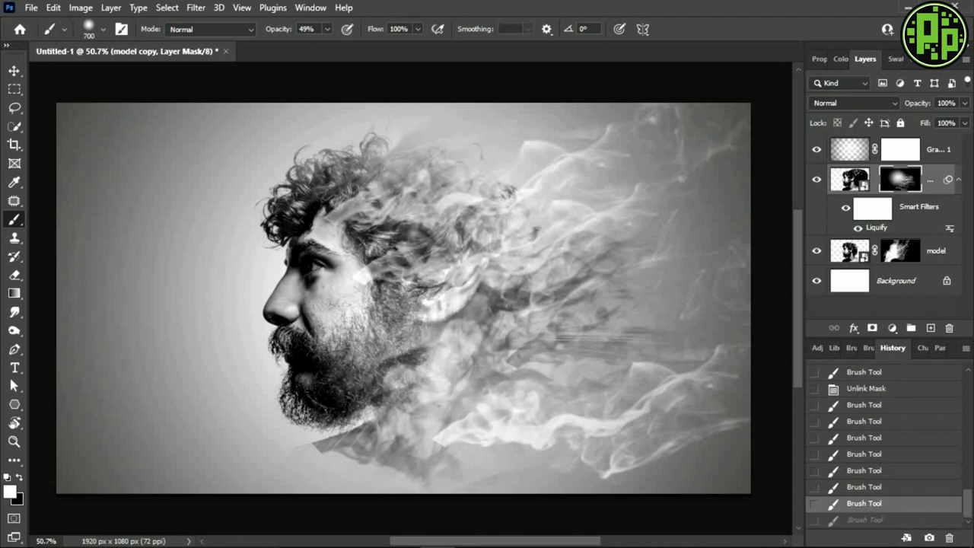
{"action": "key", "text": "ctrl+shift+z"}
{"action": "key", "text": "ctrl+z"}
{"action": "key", "text": "ctrl+z"}
{"action": "key", "text": "ctrl+z"}
{"action": "key", "text": "ctrl+z"}
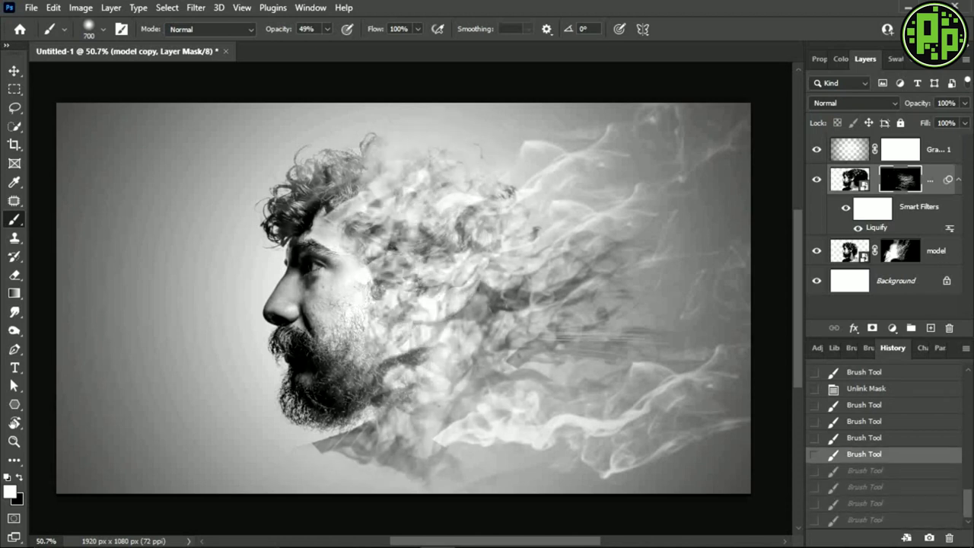
{"action": "key", "text": "ctrl+z"}
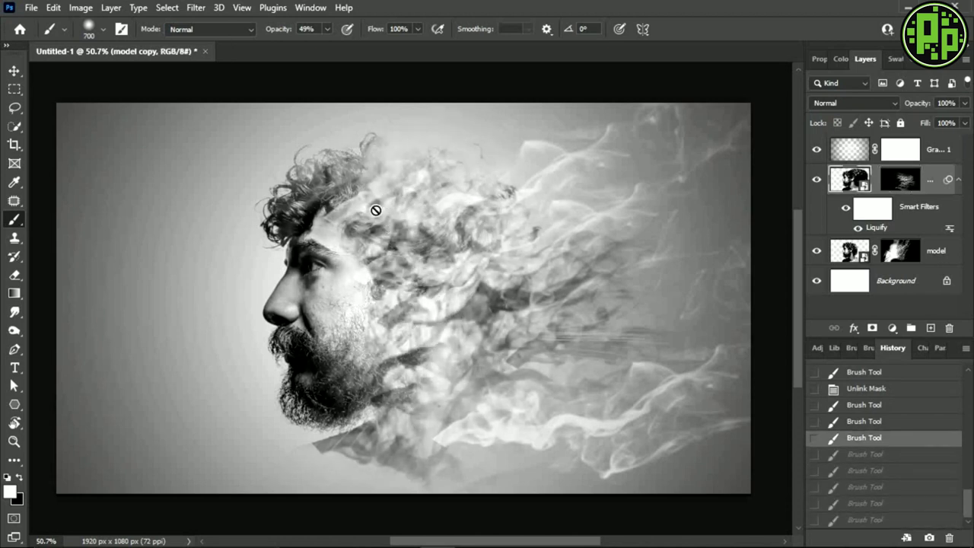
Rasterize model copy and refine the mask's smoke near the forehead and cheek in white and black.
{"action": "left_click", "coordinate": [392, 256]}
{"action": "left_click", "coordinate": [469, 227]}
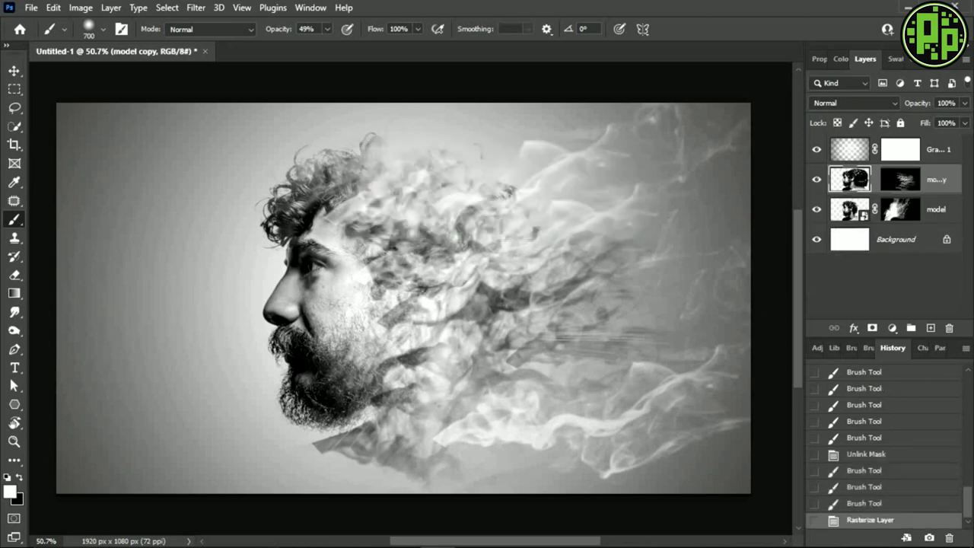
{"action": "key", "text": "bracketleft"}
{"action": "key", "text": "bracketleft"}
{"action": "left_click_drag", "start_coordinate": [346, 229], "coordinate": [376, 221]}
{"action": "mouse_move", "coordinate": [343, 236]}
{"action": "left_mouse_down"}
{"action": "mouse_move", "coordinate": [385, 228]}
{"action": "mouse_move", "coordinate": [407, 251]}
{"action": "left_mouse_up"}
{"action": "left_click_drag", "start_coordinate": [334, 178], "coordinate": [364, 191]}
{"action": "key", "text": "x"}
{"action": "left_click_drag", "start_coordinate": [342, 243], "coordinate": [392, 221]}
{"action": "left_click_drag", "start_coordinate": [334, 189], "coordinate": [364, 178]}
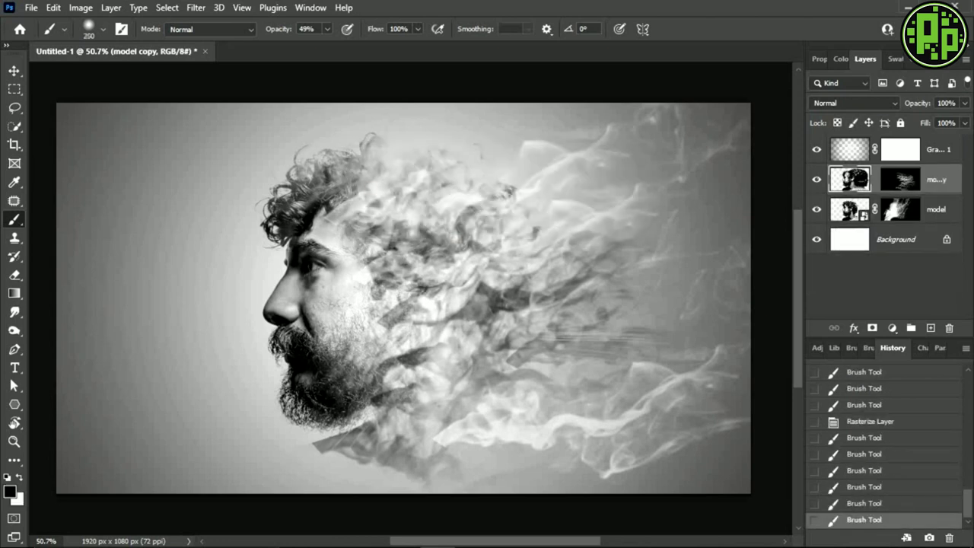
{"action": "left_click_drag", "start_coordinate": [341, 236], "coordinate": [371, 222]}
{"action": "left_click_drag", "start_coordinate": [341, 238], "coordinate": [371, 221]}
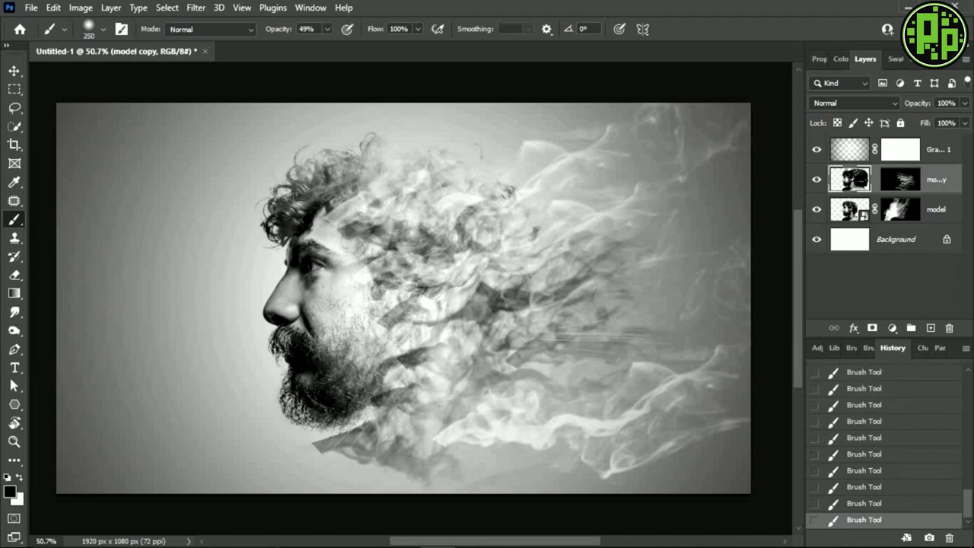
{"action": "left_click_drag", "start_coordinate": [346, 263], "coordinate": [434, 324]}
Brighten smoke over the eye, cheek and beard, then darken it over the forehead, hair and neck.
{"action": "key", "text": "x"}
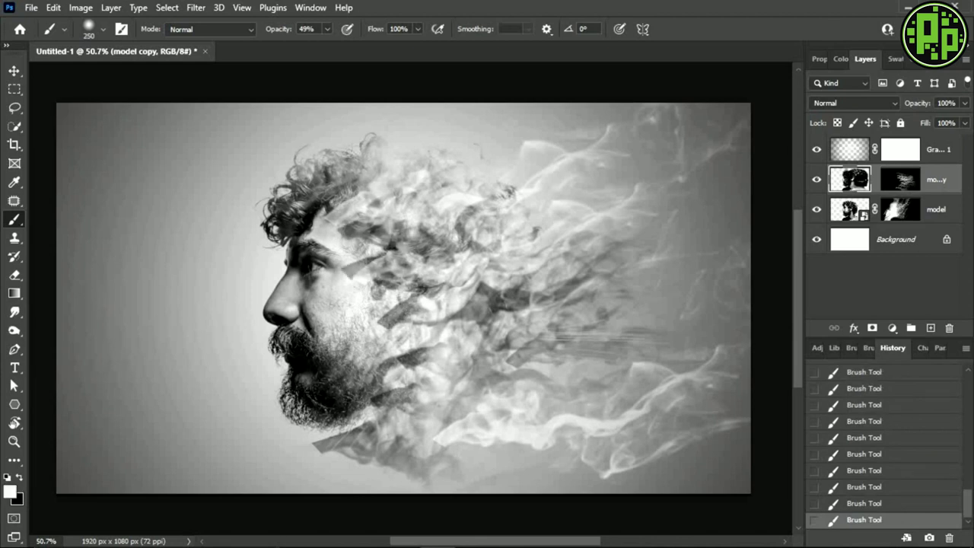
{"action": "mouse_move", "coordinate": [350, 232]}
{"action": "left_mouse_down"}
{"action": "mouse_move", "coordinate": [357, 270]}
{"action": "mouse_move", "coordinate": [388, 251]}
{"action": "mouse_move", "coordinate": [392, 316]}
{"action": "left_mouse_up"}
{"action": "left_click_drag", "start_coordinate": [334, 179], "coordinate": [376, 194]}
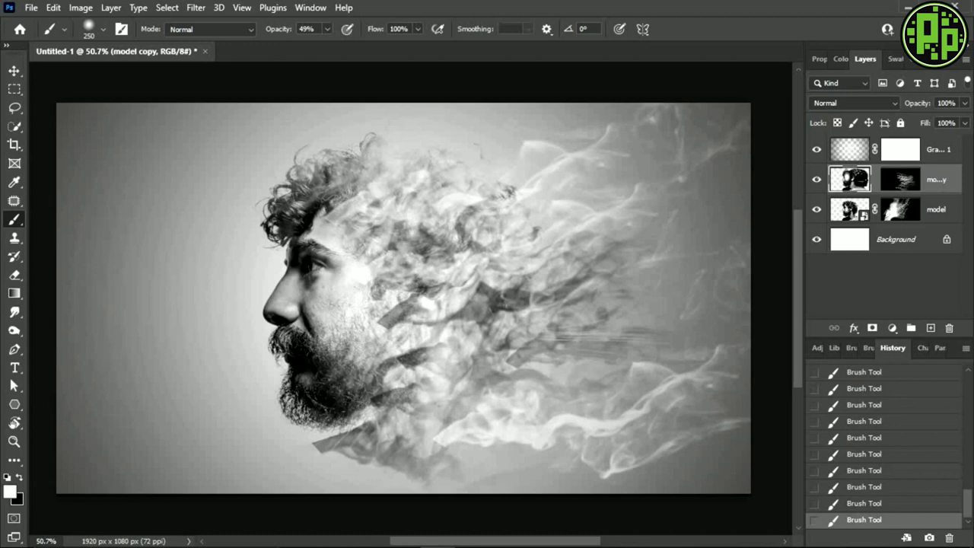
{"action": "mouse_move", "coordinate": [373, 420]}
{"action": "left_mouse_down"}
{"action": "mouse_move", "coordinate": [411, 390]}
{"action": "mouse_move", "coordinate": [423, 356]}
{"action": "left_mouse_up"}
{"action": "mouse_move", "coordinate": [380, 327]}
{"action": "left_mouse_down"}
{"action": "mouse_move", "coordinate": [419, 310]}
{"action": "mouse_move", "coordinate": [403, 248]}
{"action": "left_mouse_up"}
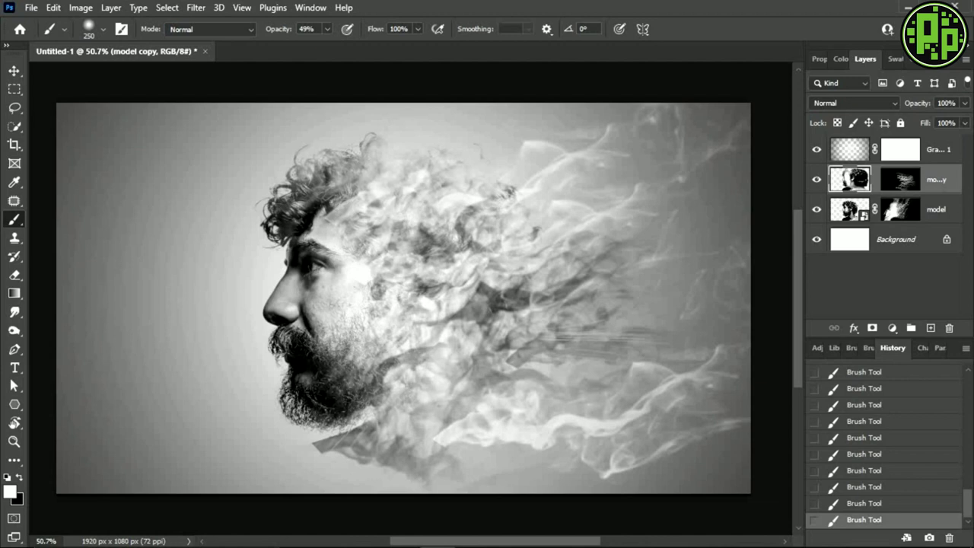
{"action": "key", "text": "x"}
{"action": "key", "text": "x"}
{"action": "left_click_drag", "start_coordinate": [396, 197], "coordinate": [445, 228]}
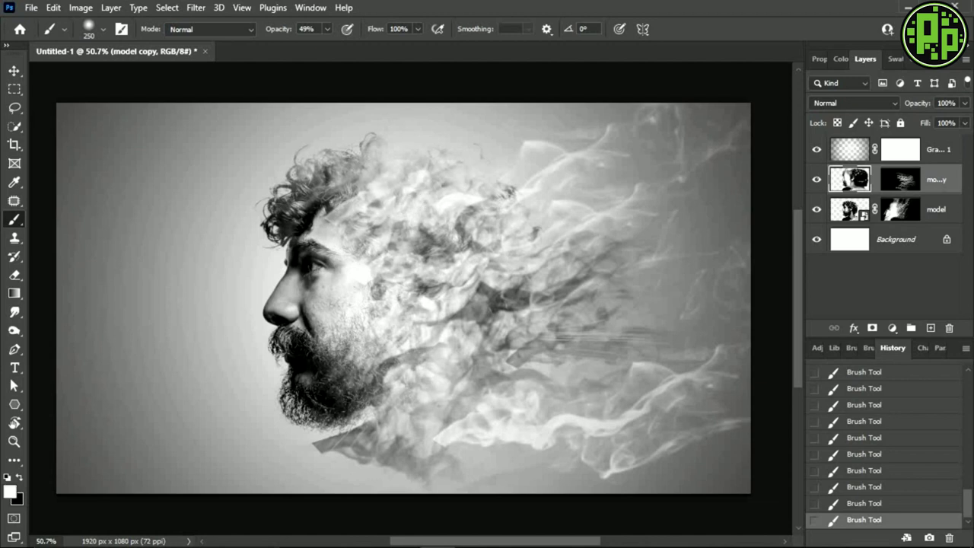
{"action": "key", "text": "x"}
{"action": "mouse_move", "coordinate": [429, 194]}
{"action": "left_mouse_down"}
{"action": "mouse_move", "coordinate": [339, 237]}
{"action": "mouse_move", "coordinate": [392, 236]}
{"action": "left_mouse_up"}
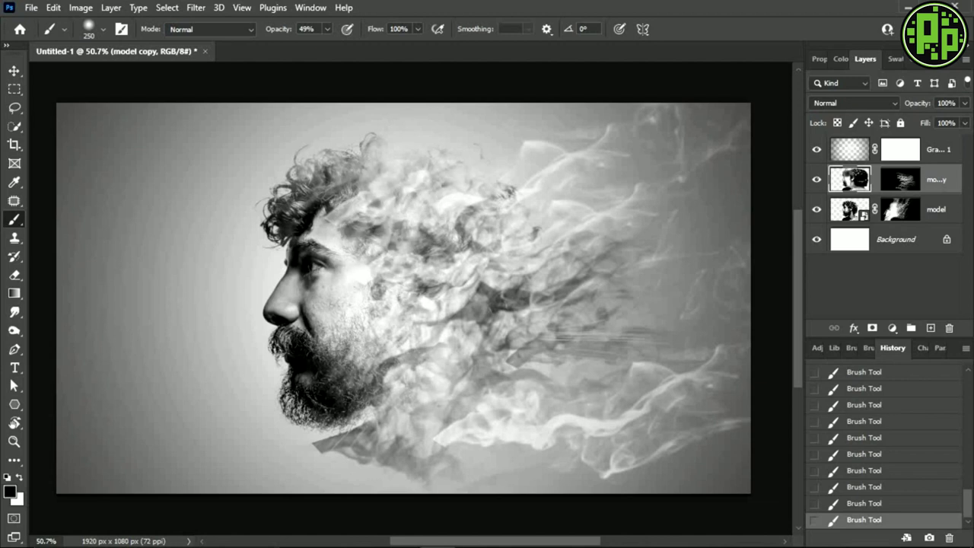
{"action": "left_click_drag", "start_coordinate": [380, 400], "coordinate": [407, 373]}
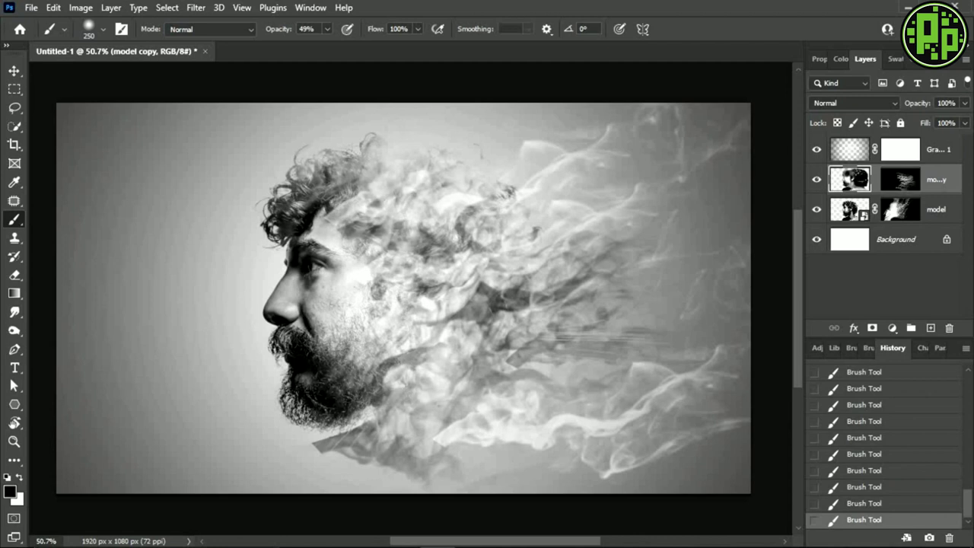
Touch up mask smoke around the eye, cheek and beard, then return to the Move tool.
{"action": "scroll", "coordinate": [404, 319], "scroll_direction": "up", "scroll_amount": 2}
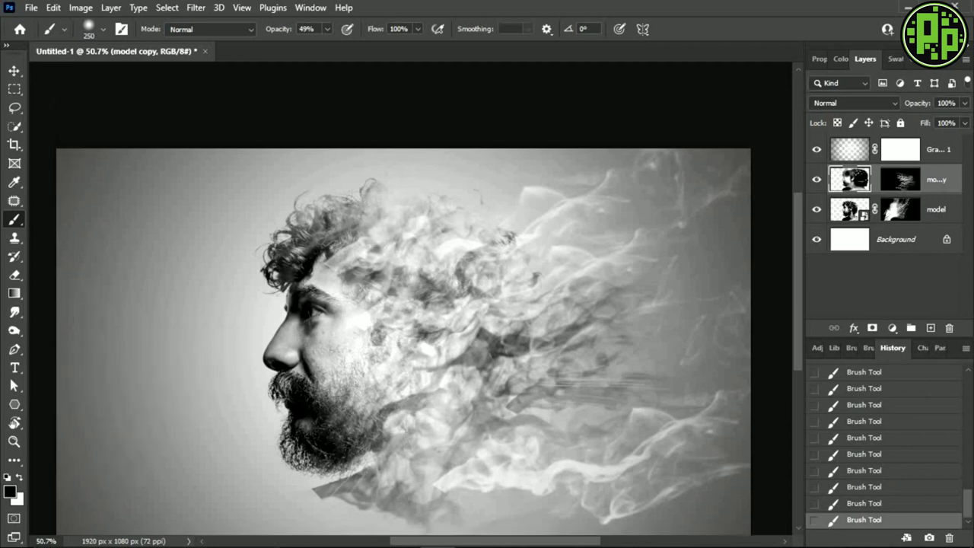
{"action": "key", "text": "x"}
{"action": "mouse_move", "coordinate": [388, 239]}
{"action": "left_mouse_down"}
{"action": "mouse_move", "coordinate": [426, 285]}
{"action": "mouse_move", "coordinate": [513, 304]}
{"action": "left_mouse_up"}
{"action": "scroll", "coordinate": [404, 320], "scroll_direction": "down", "scroll_amount": 2}
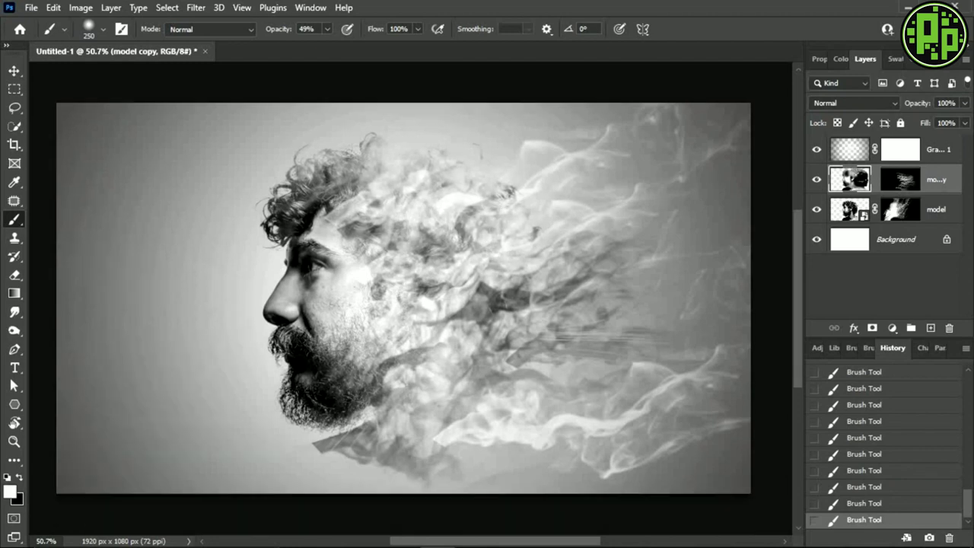
{"action": "key", "text": "x"}
{"action": "mouse_move", "coordinate": [418, 357]}
{"action": "left_mouse_down"}
{"action": "mouse_move", "coordinate": [397, 317]}
{"action": "mouse_move", "coordinate": [397, 396]}
{"action": "left_mouse_up"}
{"action": "left_click_drag", "start_coordinate": [399, 312], "coordinate": [358, 428]}
{"action": "left_click_drag", "start_coordinate": [347, 262], "coordinate": [399, 288]}
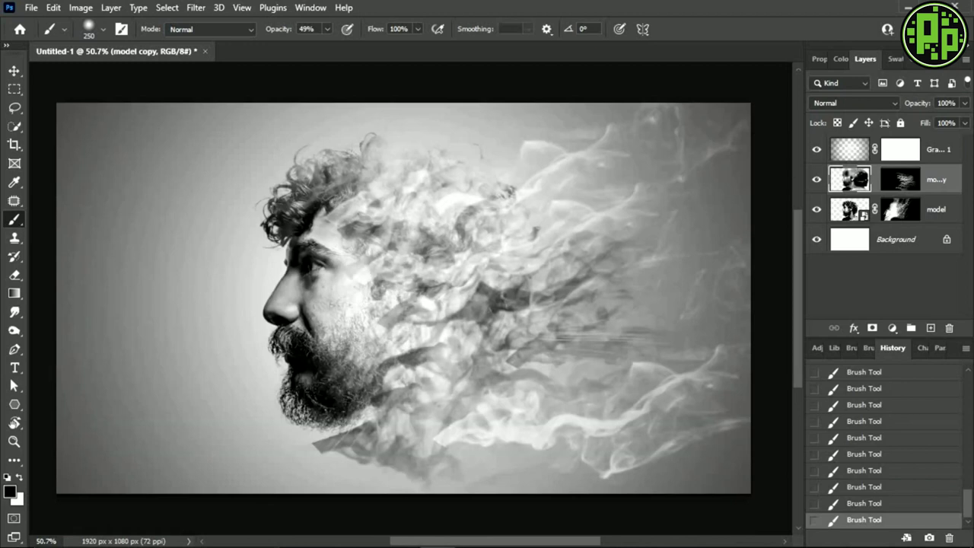
{"action": "key", "text": "x"}
{"action": "mouse_move", "coordinate": [380, 327]}
{"action": "left_mouse_down"}
{"action": "mouse_move", "coordinate": [405, 309]}
{"action": "mouse_move", "coordinate": [415, 361]}
{"action": "mouse_move", "coordinate": [402, 308]}
{"action": "left_mouse_up"}
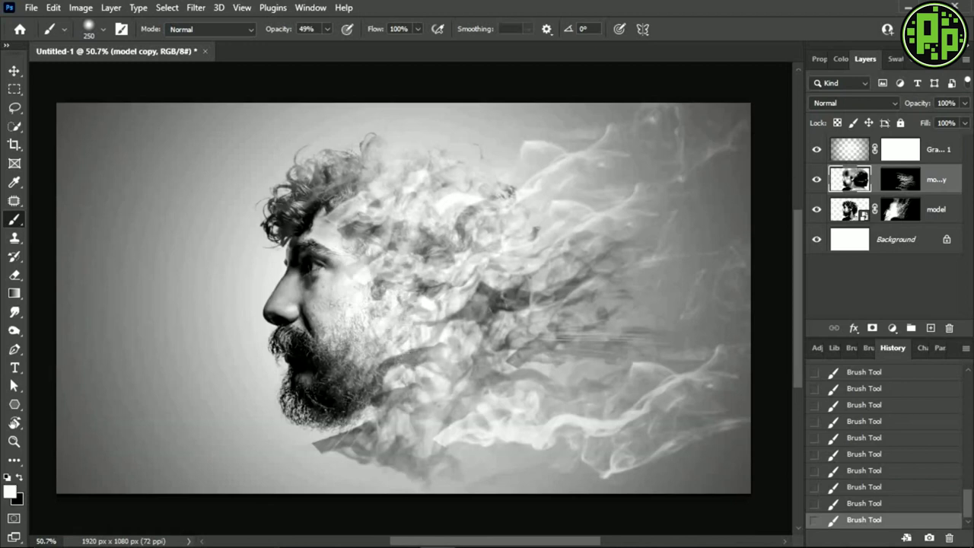
{"action": "left_click_drag", "start_coordinate": [377, 403], "coordinate": [411, 388]}
{"action": "key", "text": "x"}
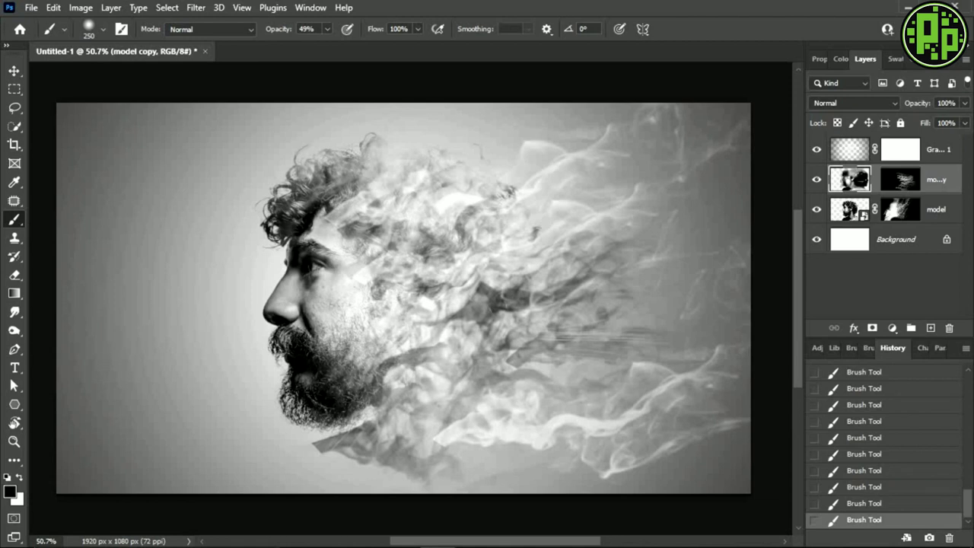
{"action": "key", "text": "x"}
{"action": "key", "text": "v"}
{"action": "left_click", "coordinate": [791, 240]}
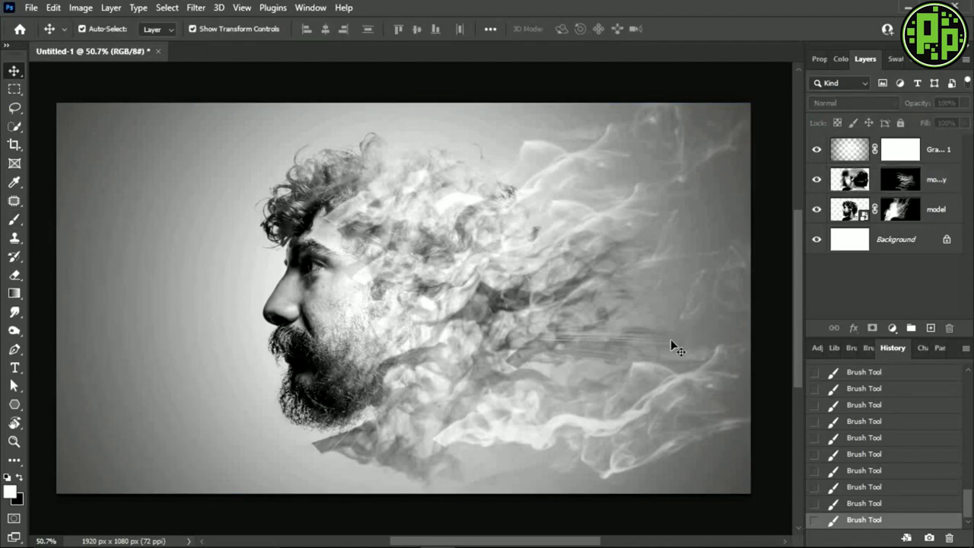